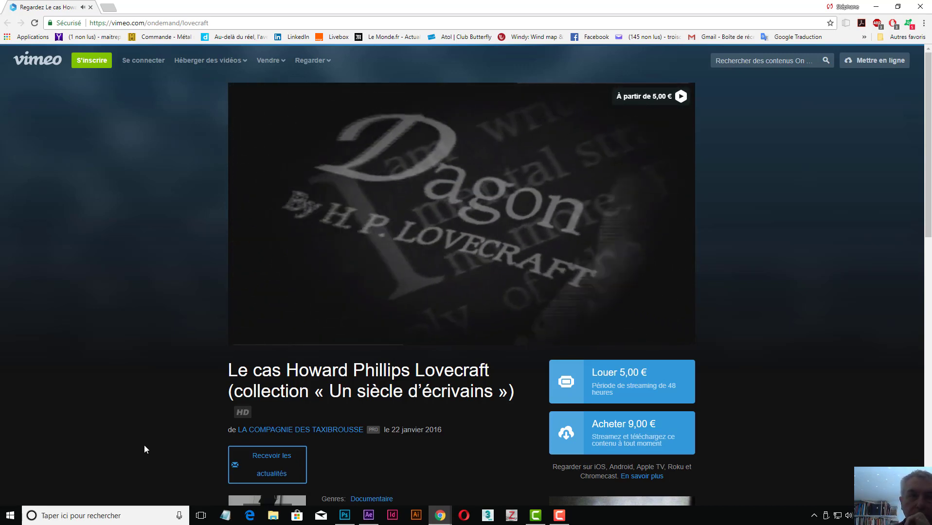
key(F10)
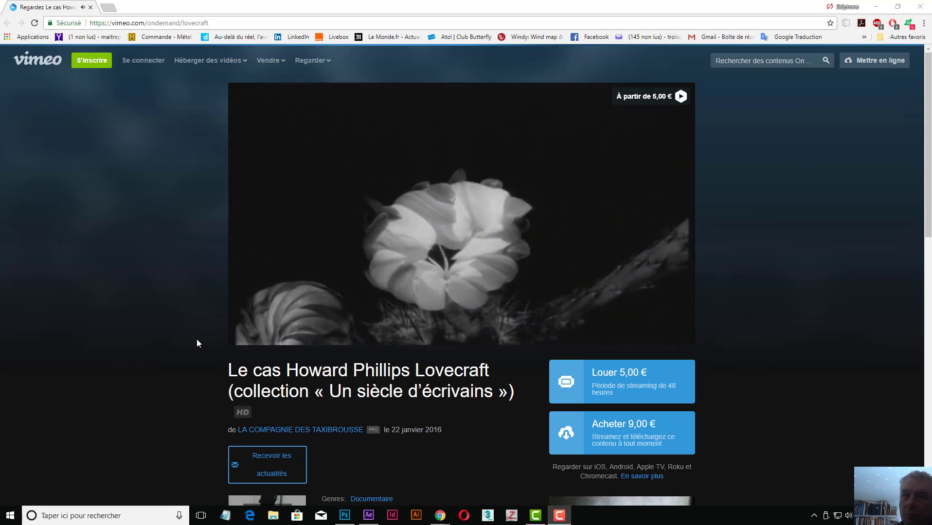
mouse_move(247, 333)
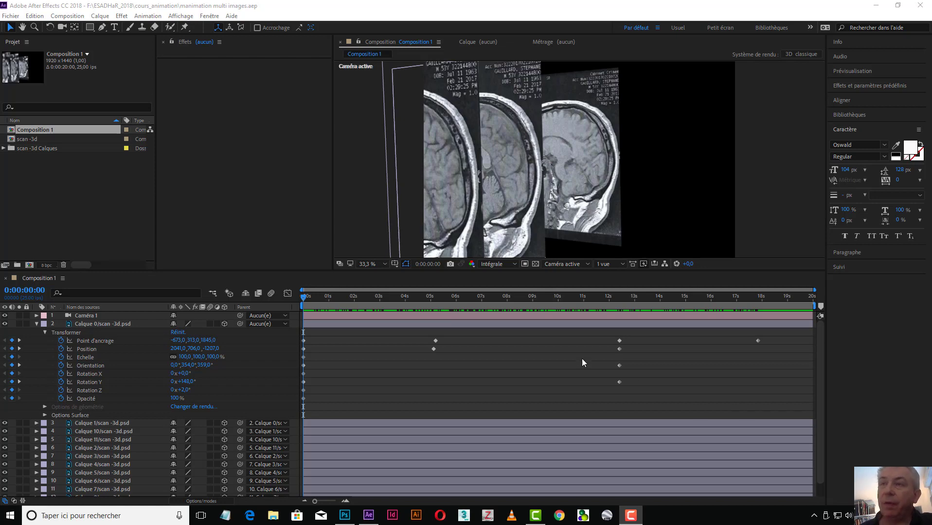
drag(410, 296, 296, 345)
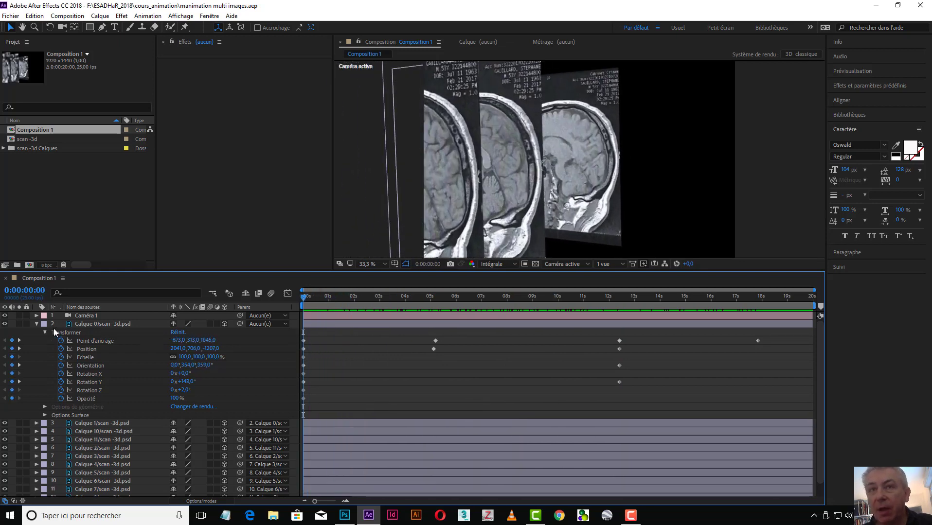
- Examine the transform properties and keyframes of the Calque 0 layer and the camera options of Caméra 1 in the timeline
click(37, 324)
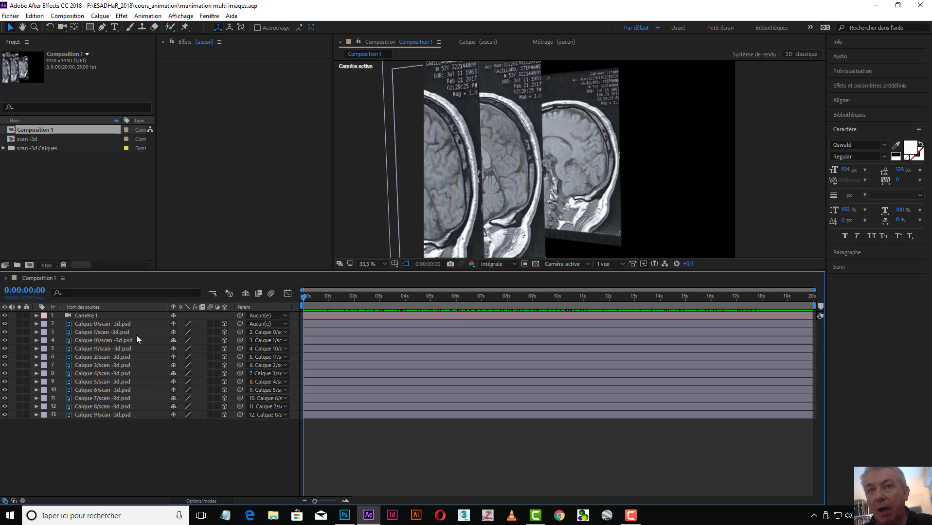
click(35, 323)
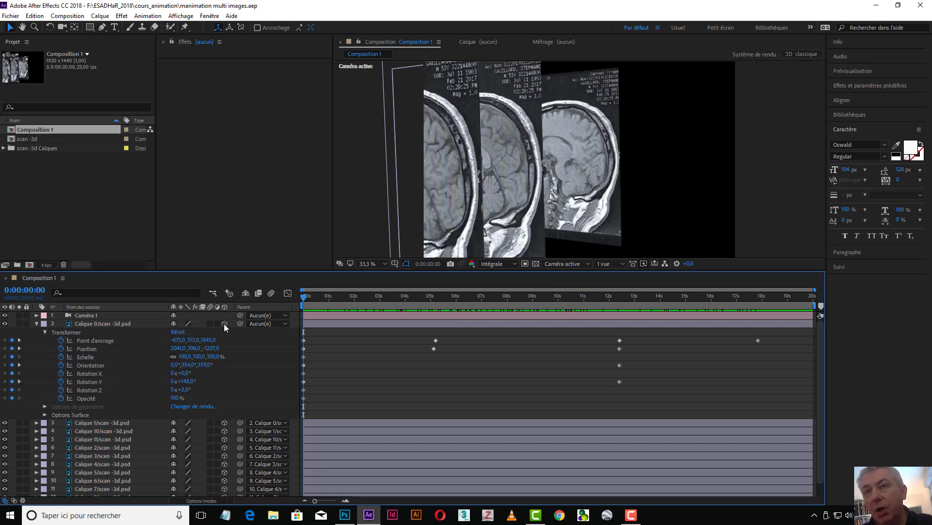
click(45, 333)
click(36, 324)
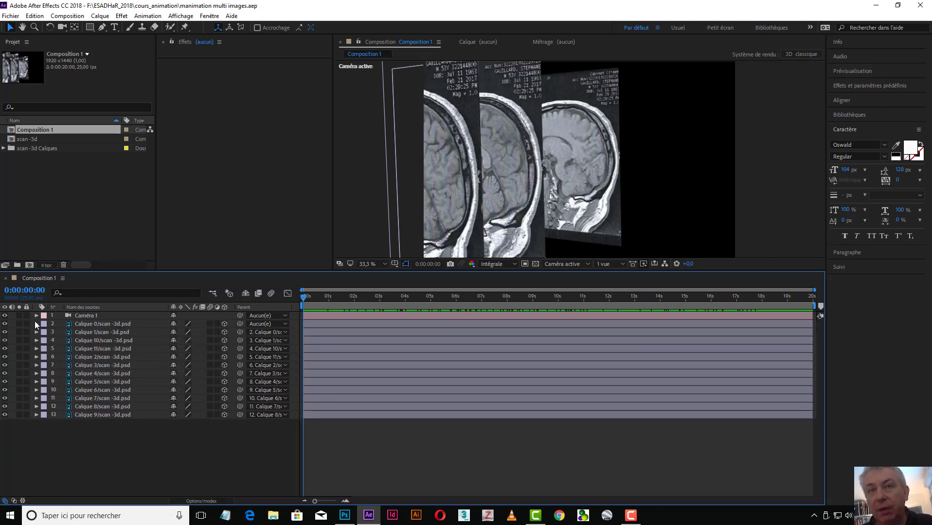
click(36, 315)
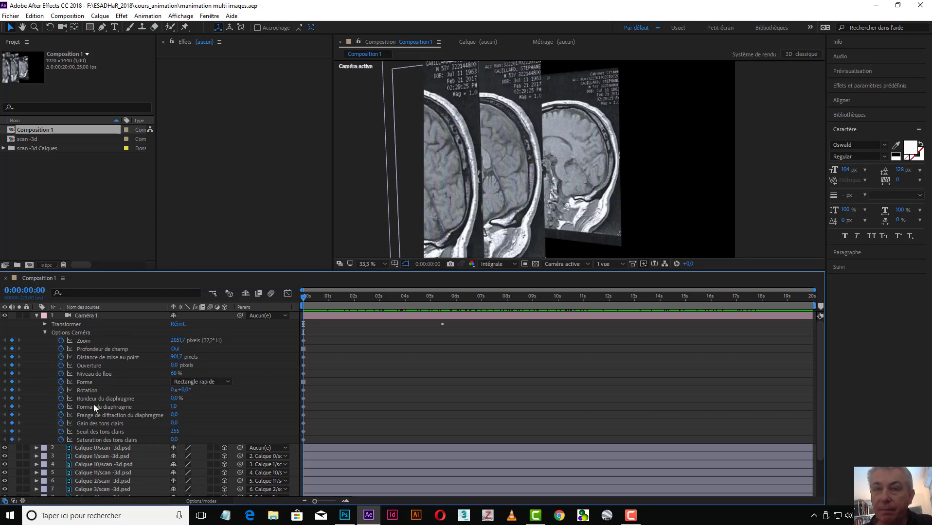
click(36, 316)
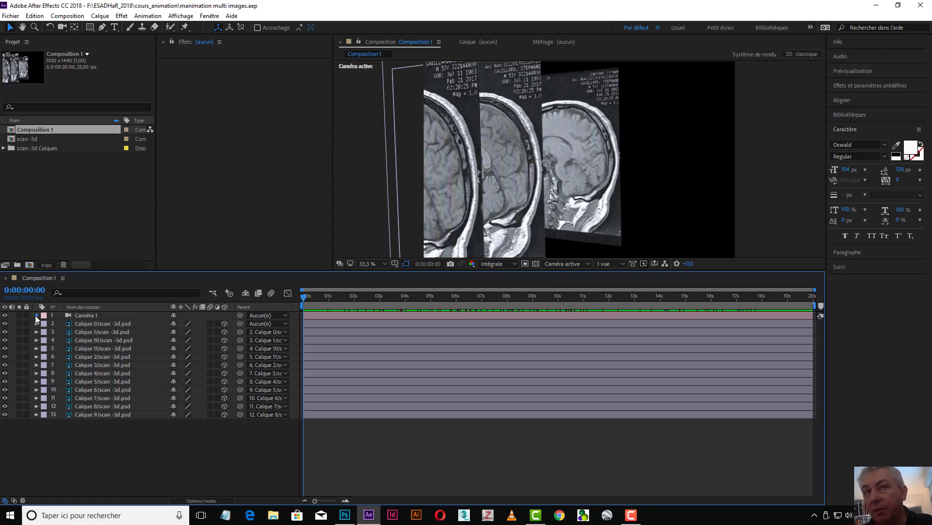
click(36, 316)
click(36, 315)
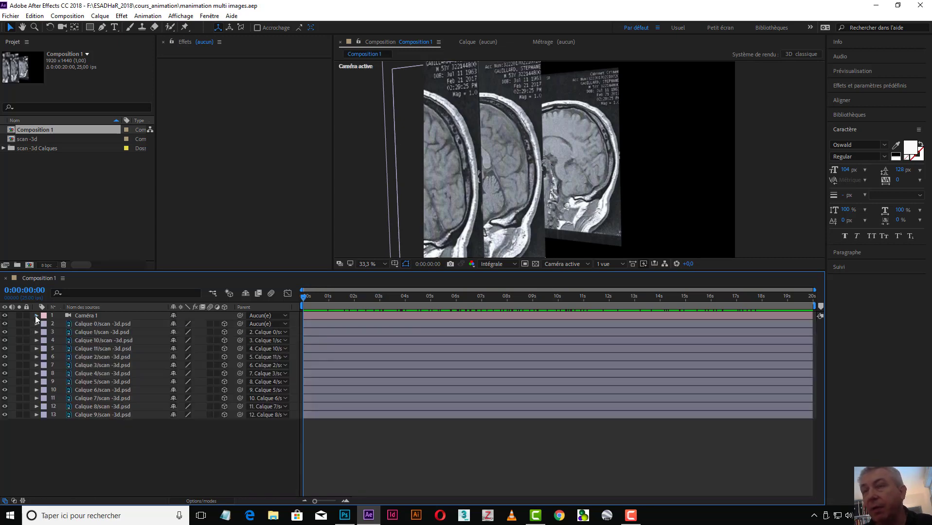
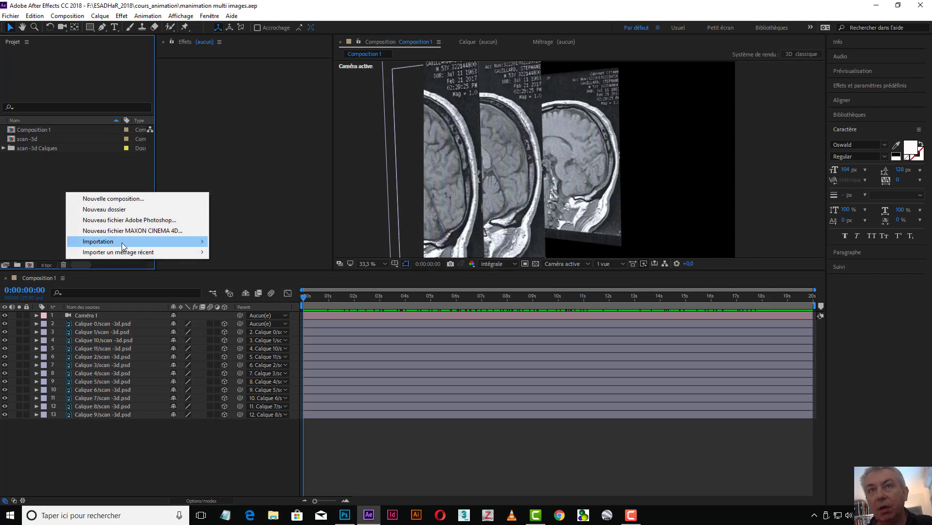
- Start a file import and browse to the folder ESADHaR_2018 > cours_animation > image 3d aep on drive F:
mouse_move(127, 242)
click(233, 241)
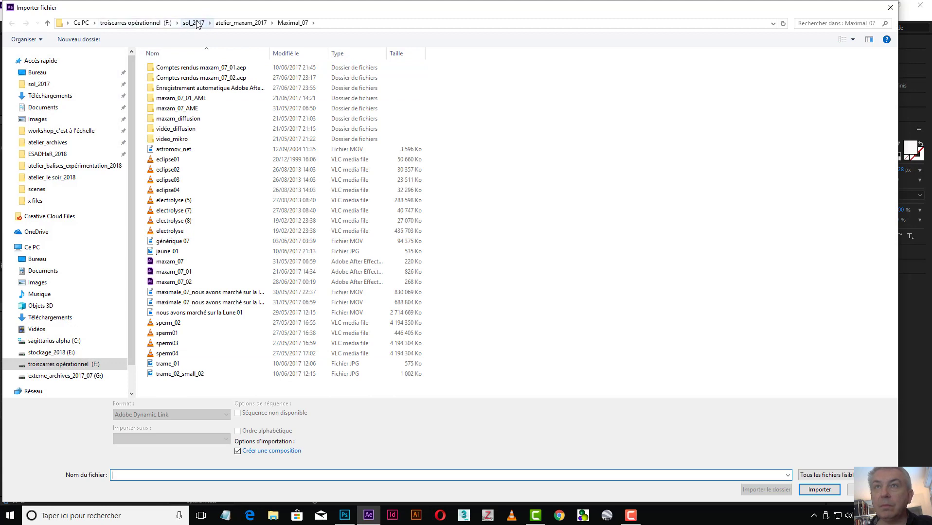
click(146, 24)
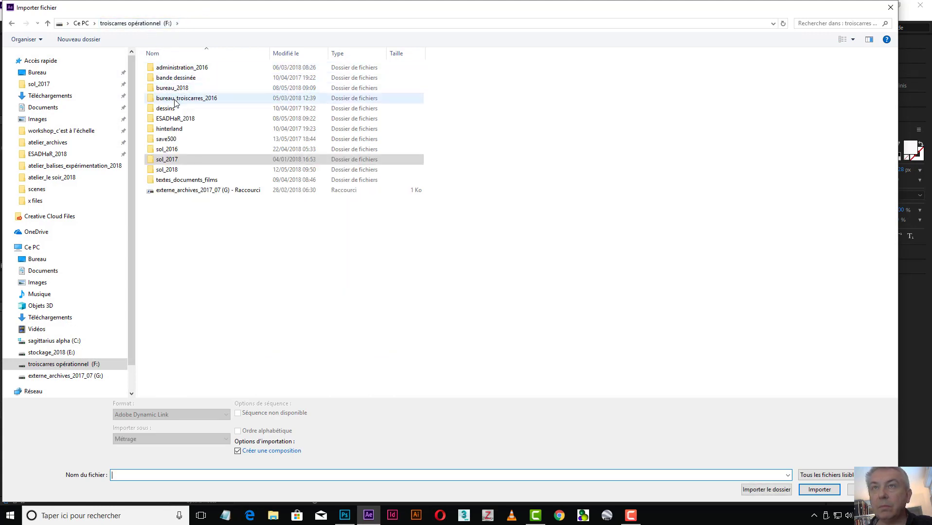
double_click(176, 120)
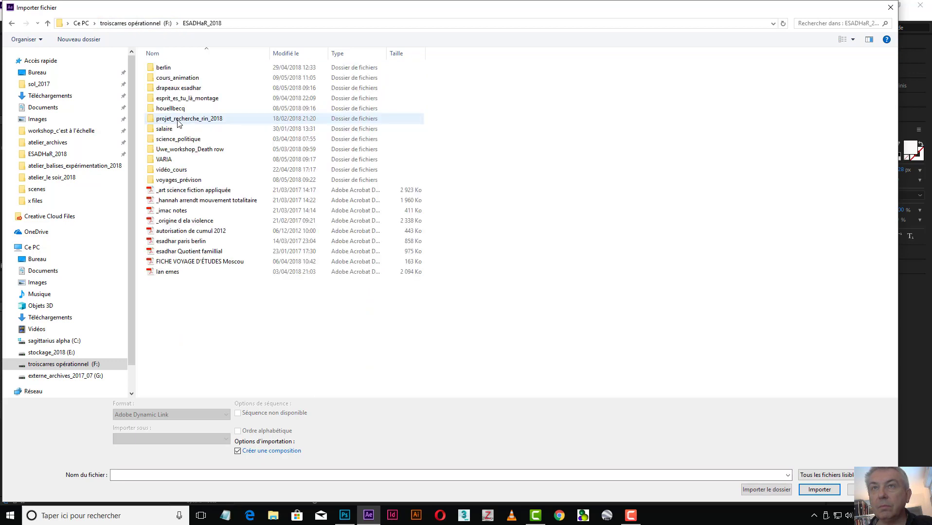
click(172, 81)
double_click(171, 81)
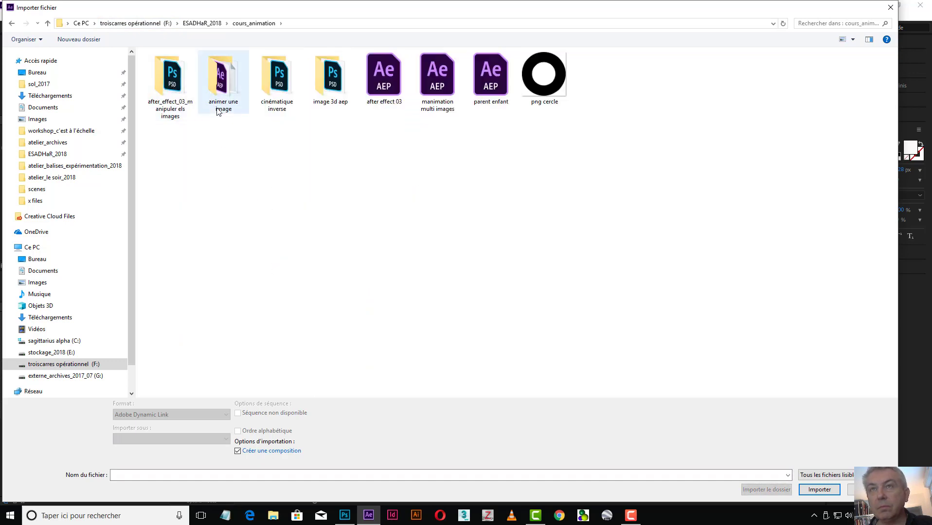
double_click(323, 74)
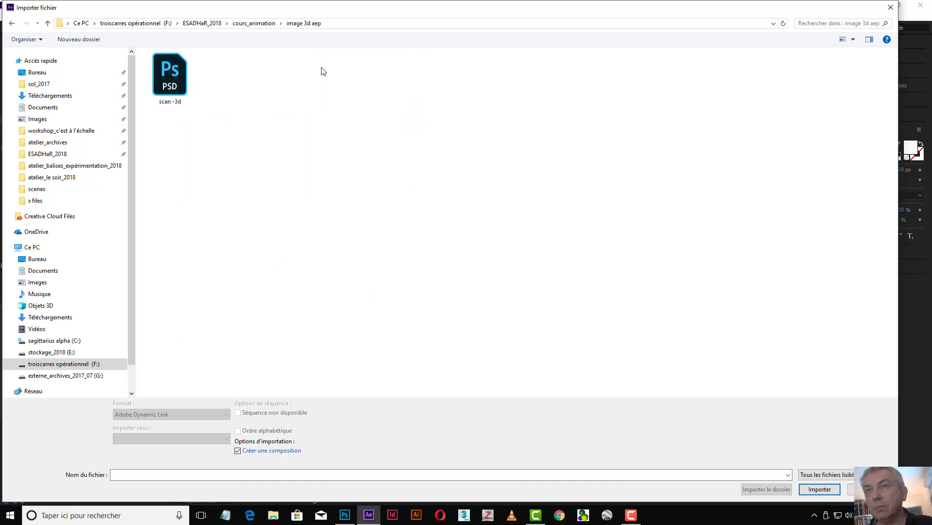
- Import the scan -3d Photoshop file as a Composition with editable layer styles
click(180, 82)
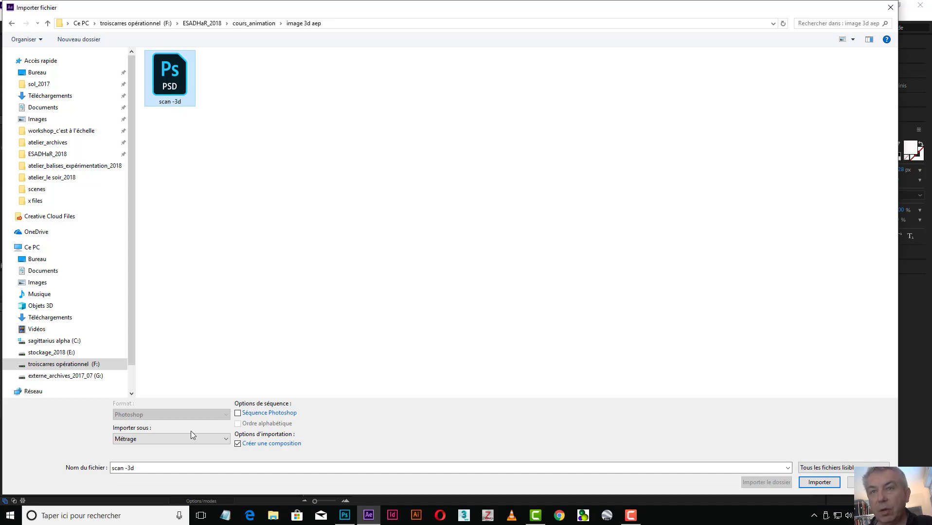
click(227, 441)
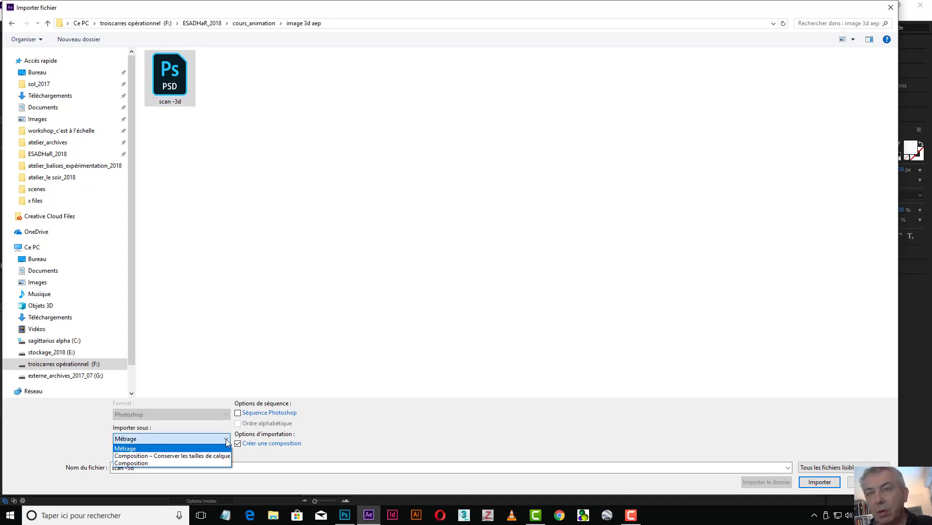
click(216, 465)
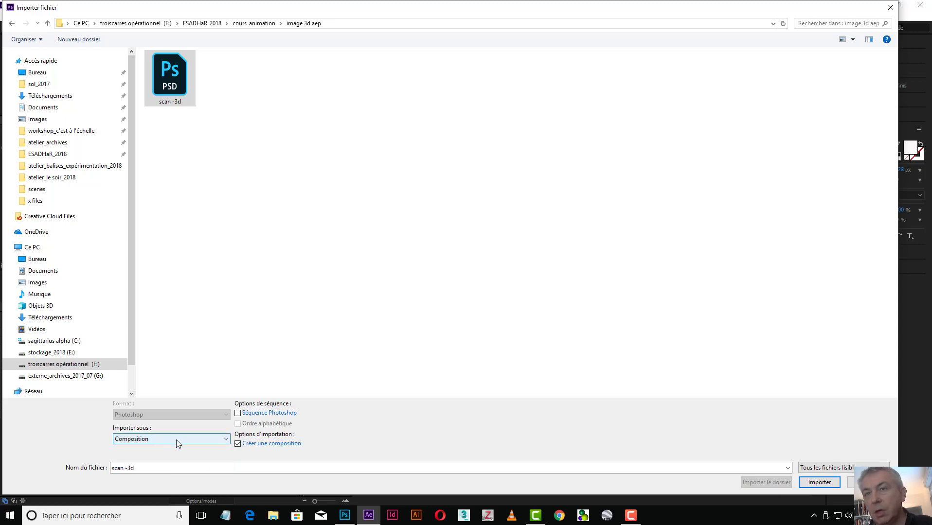
click(828, 483)
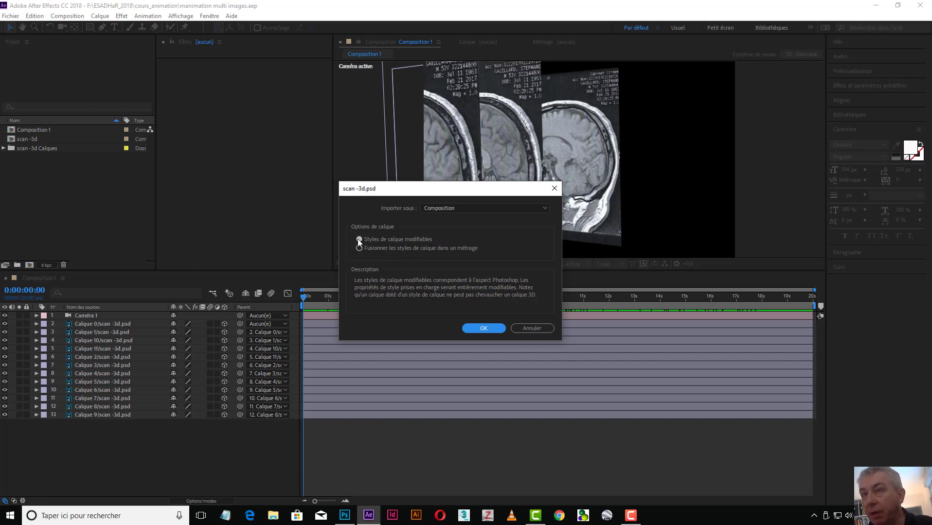
click(484, 328)
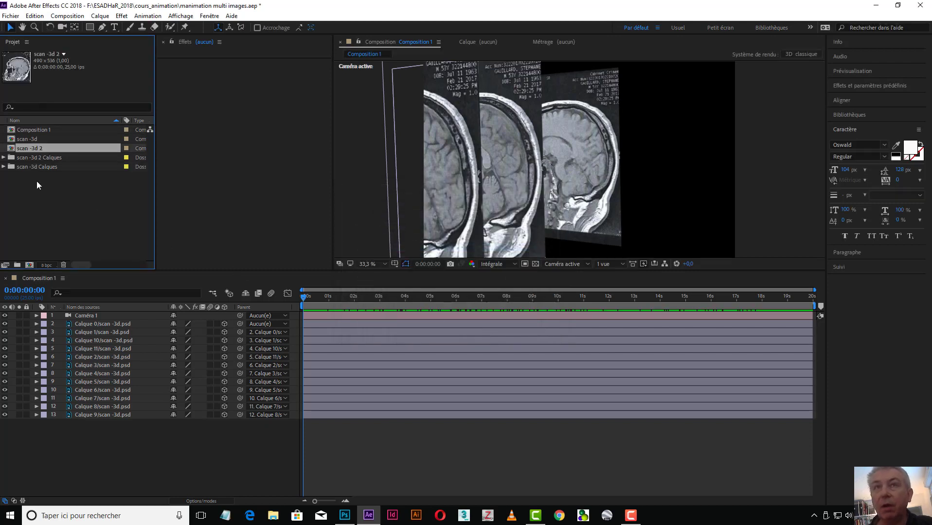
- Expand the scan -3d Calques folder in the project and check the layers inside the scan -3d 2 Calques folder
click(3, 167)
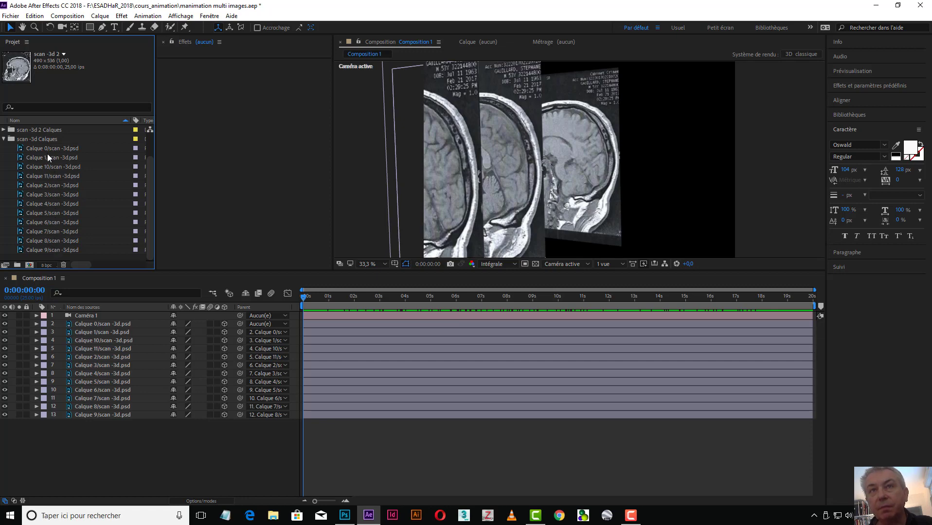
click(3, 130)
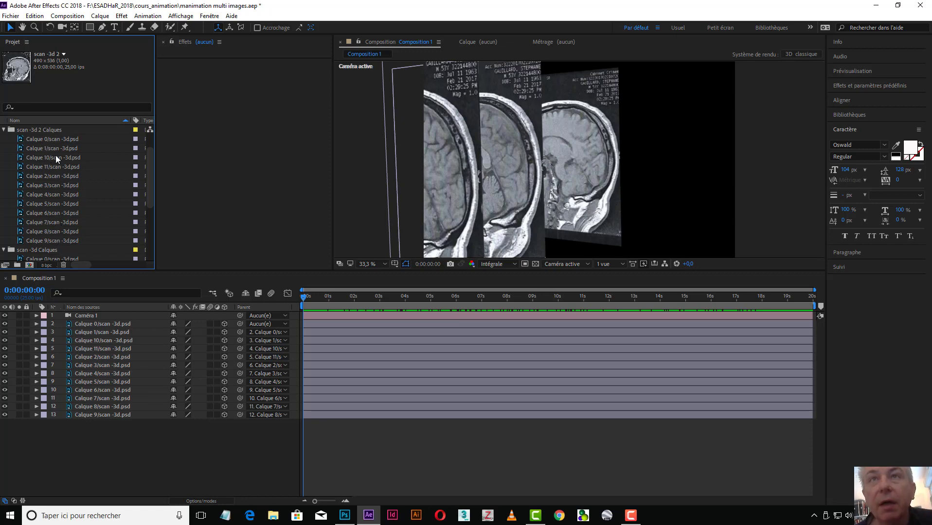
click(4, 129)
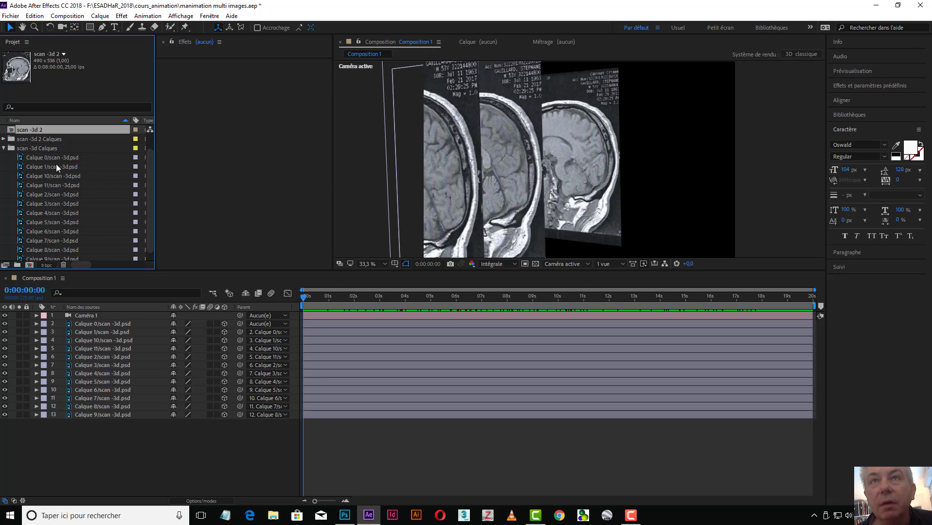
scroll(58, 215, down, 1)
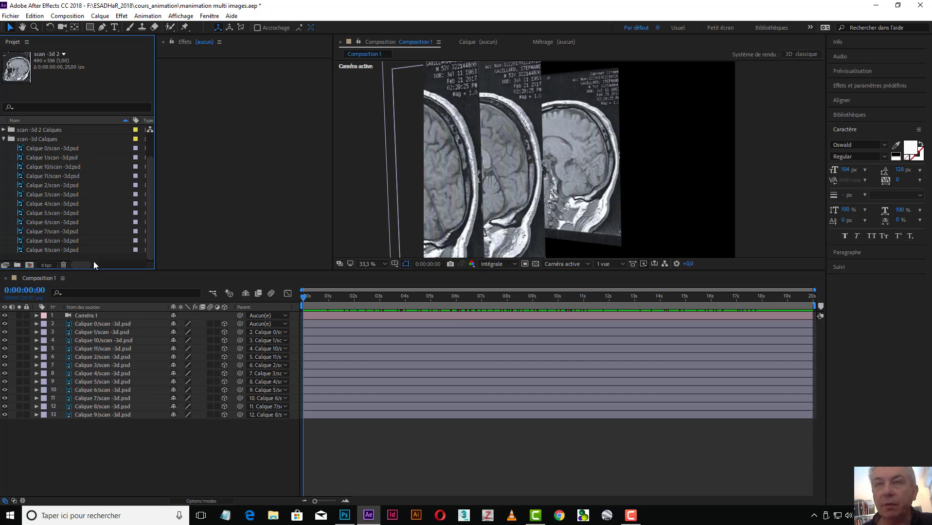
- Delete all scan layers from Composition 1 and add Calque 0 to Calque 11 again from the scan -3d Calques folder
drag(166, 480, 78, 325)
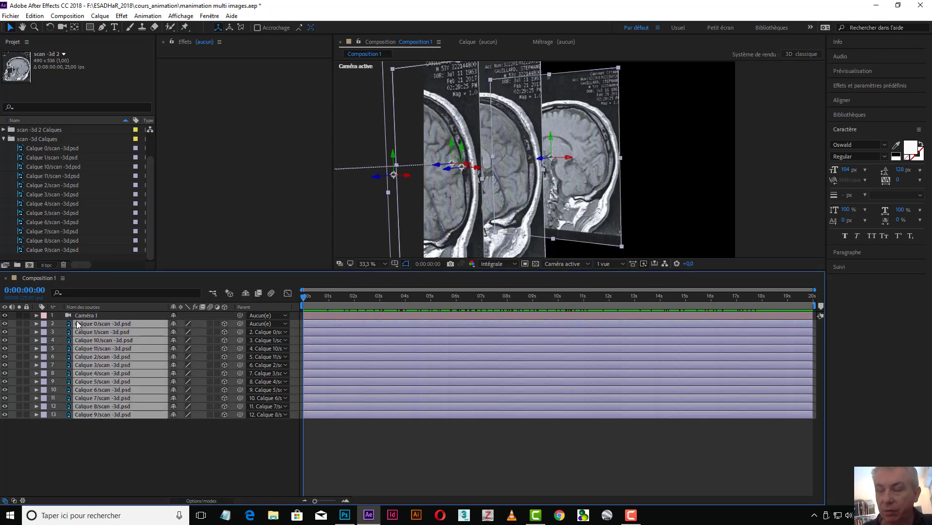
key(Delete)
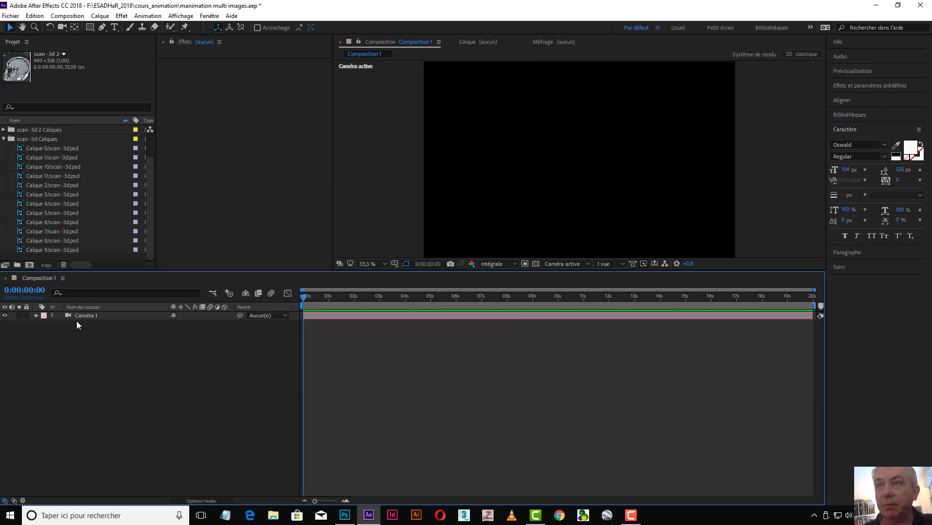
click(75, 250)
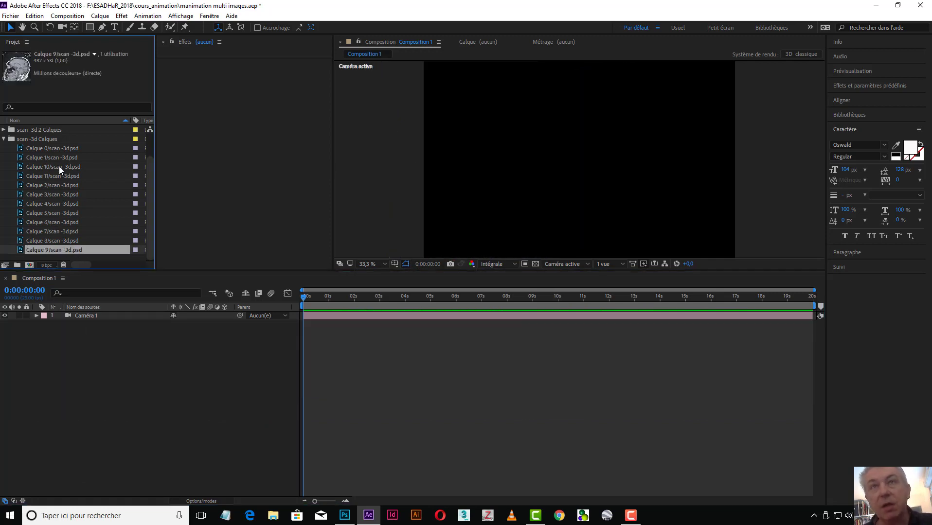
shift+click(55, 148)
drag(22, 150, 55, 342)
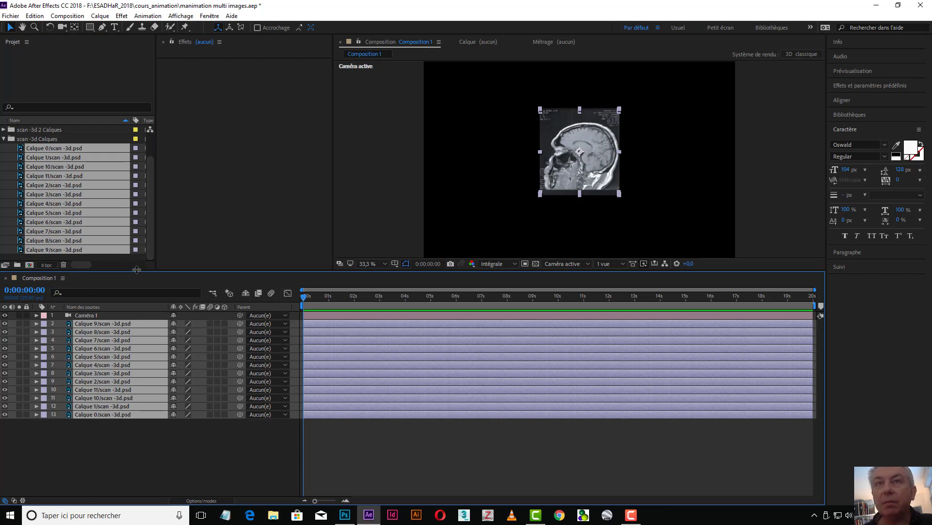
right_click(107, 450)
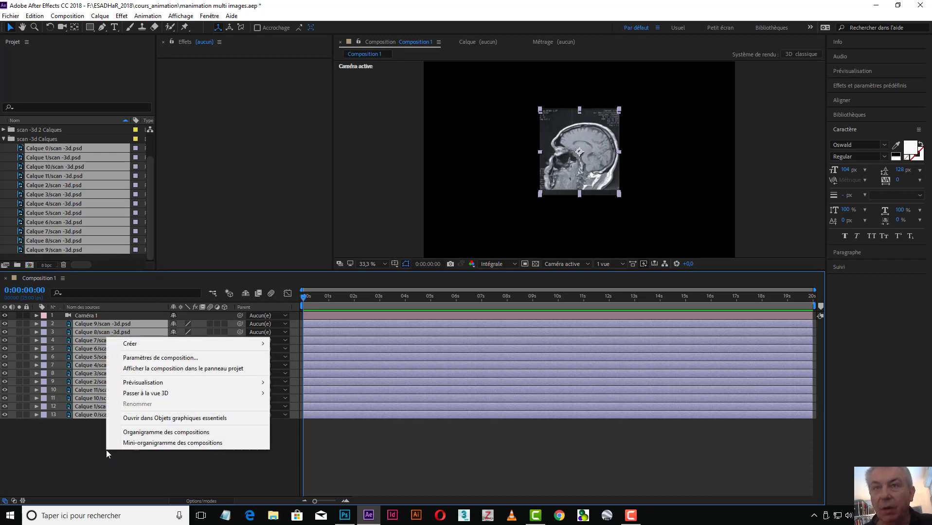
click(66, 257)
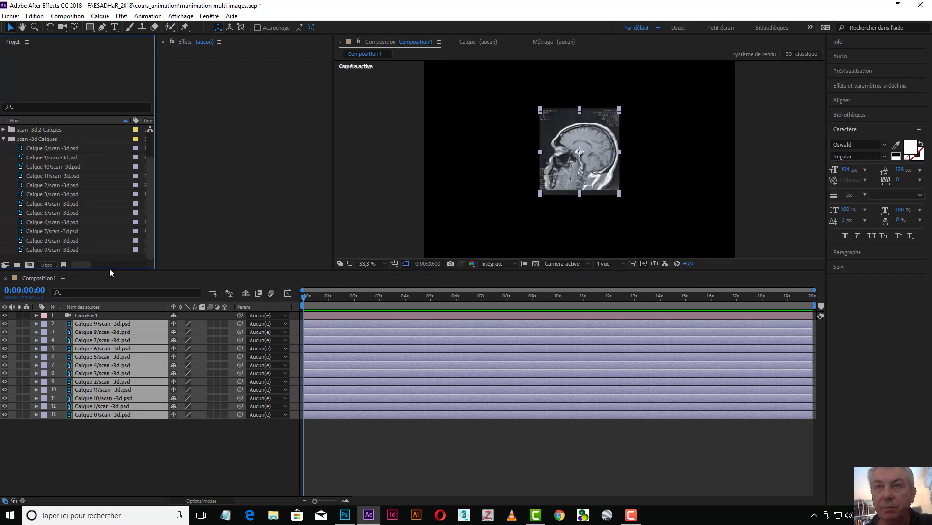
right_click(100, 259)
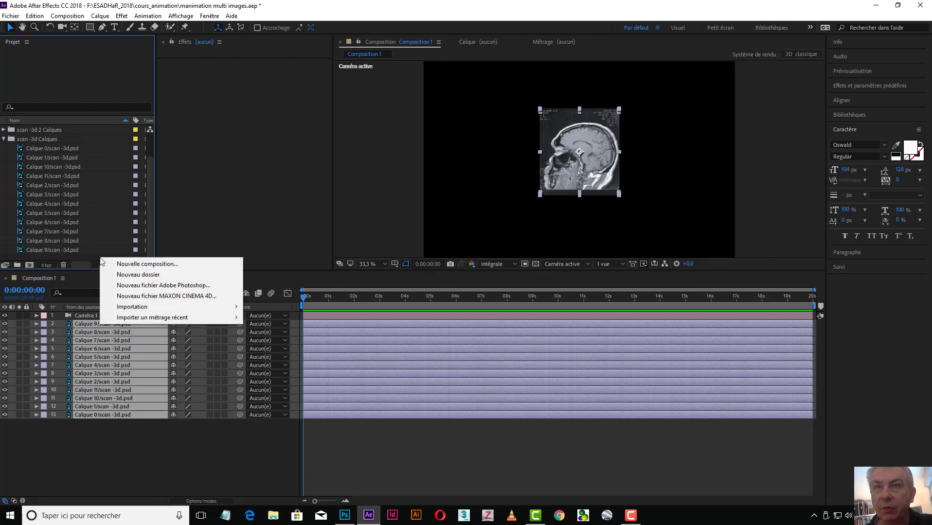
mouse_move(149, 309)
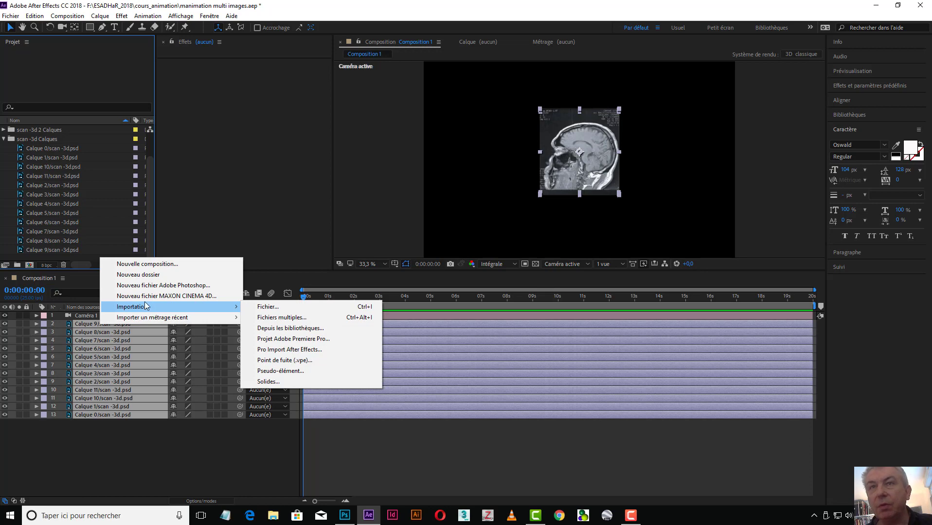
click(82, 16)
mouse_move(100, 16)
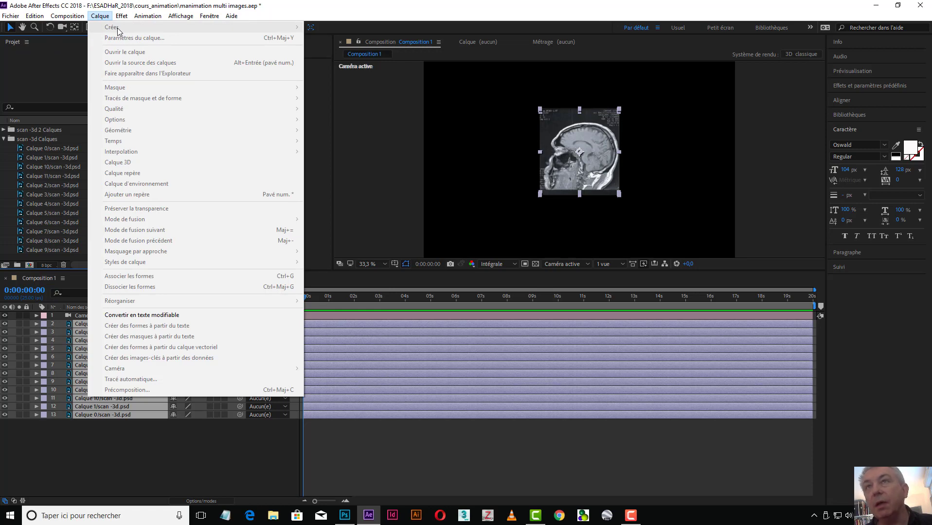
click(57, 446)
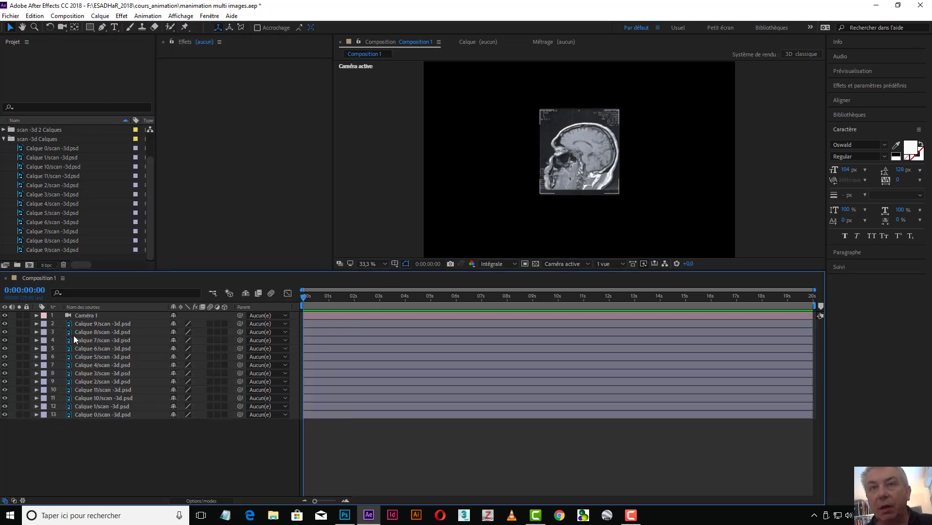
- Replace Caméra 1 in Composition 1 with a new two-node camera that has a 112° angle of view
click(76, 316)
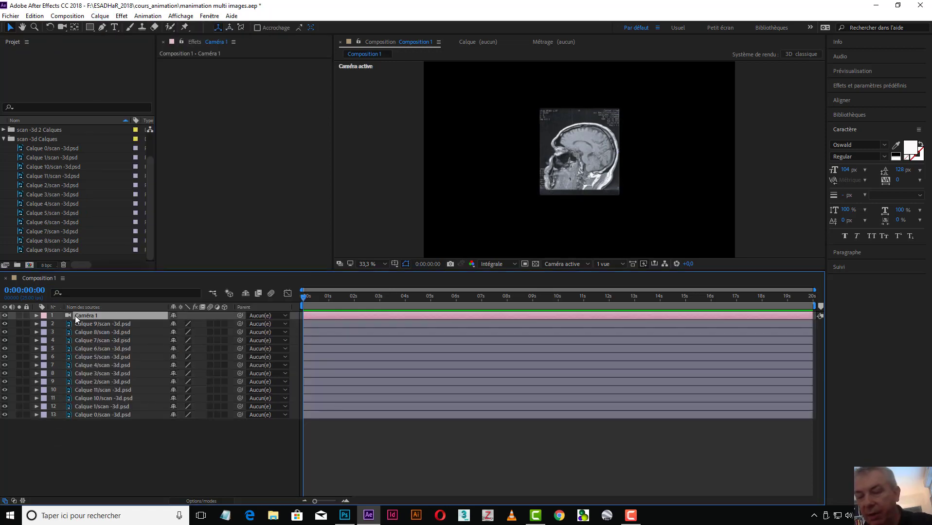
key(Delete)
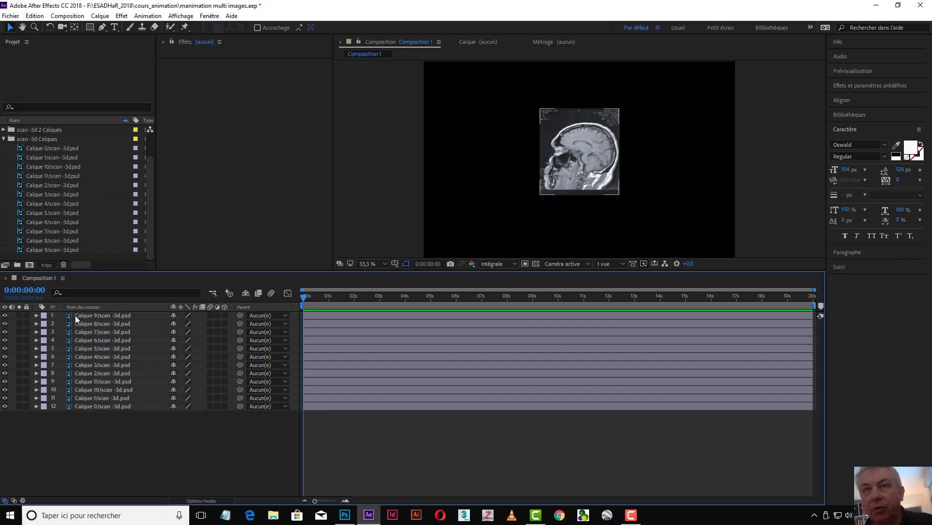
right_click(84, 433)
mouse_move(156, 329)
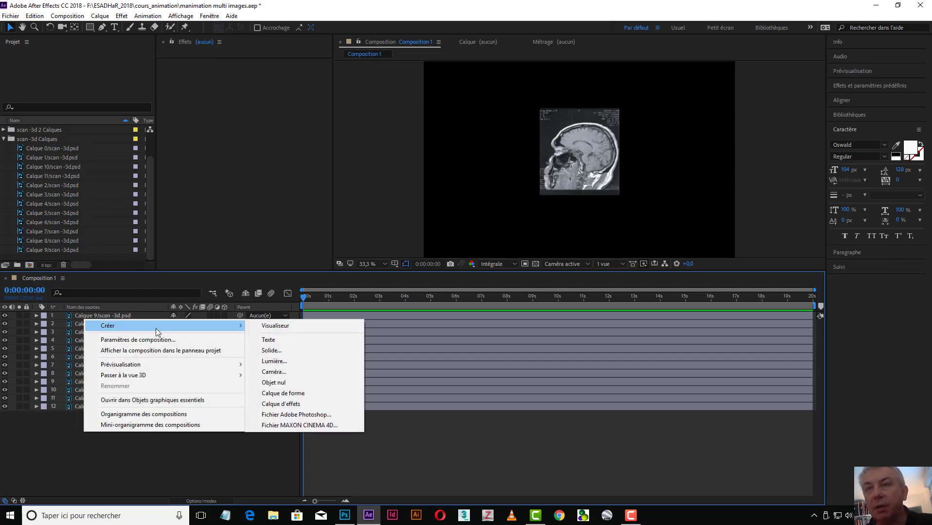
click(310, 372)
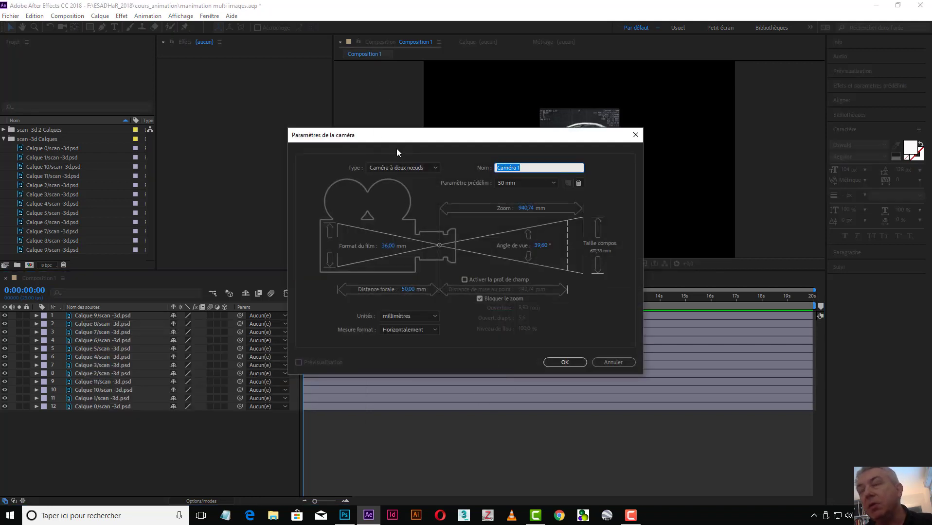
drag(456, 138, 313, 71)
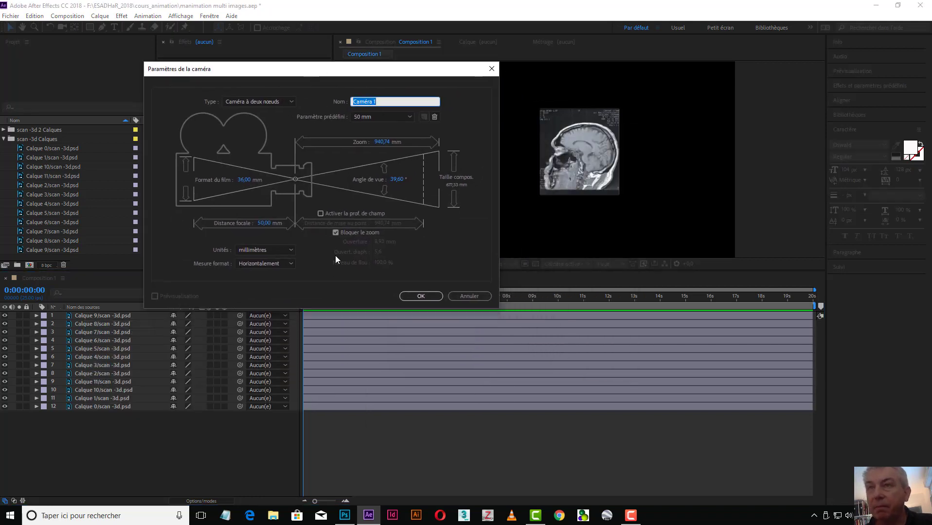
mouse_move(393, 182)
mouse_down()
mouse_move(433, 180)
mouse_move(396, 181)
mouse_up()
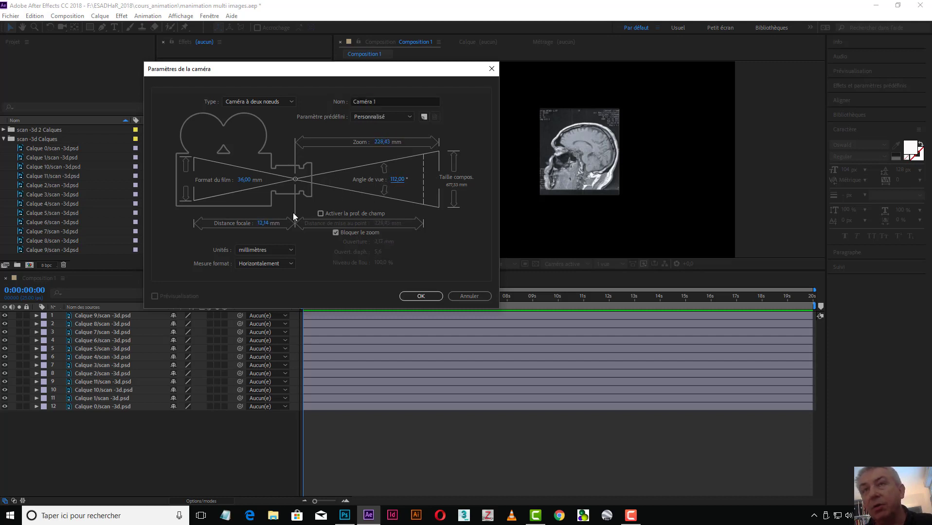
click(421, 296)
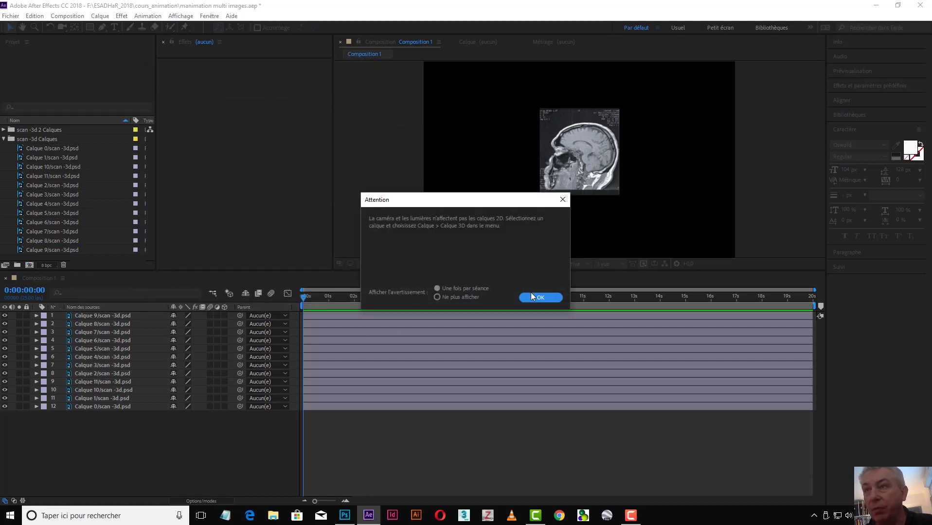
click(540, 297)
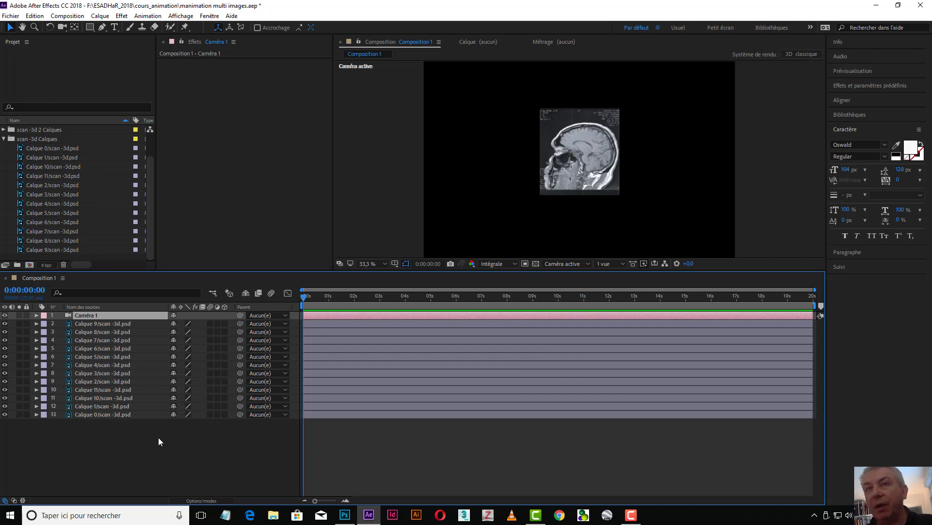
- Check the scan stack by turning the visibility of layers Calque 9 through Calque 0 off and back on
drag(5, 324, 5, 416)
click(5, 324)
click(5, 332)
click(5, 340)
click(5, 349)
click(5, 357)
click(5, 365)
click(4, 374)
click(5, 382)
click(4, 390)
click(5, 398)
click(5, 407)
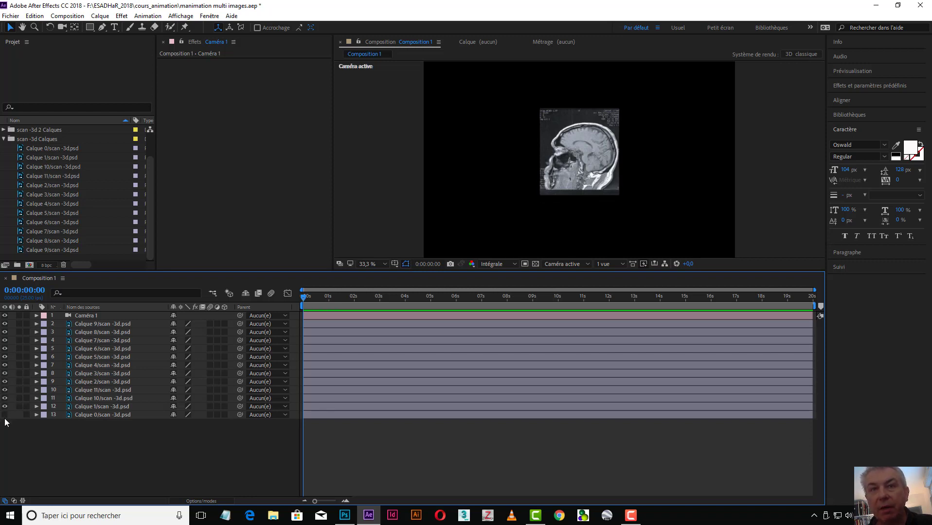
click(5, 415)
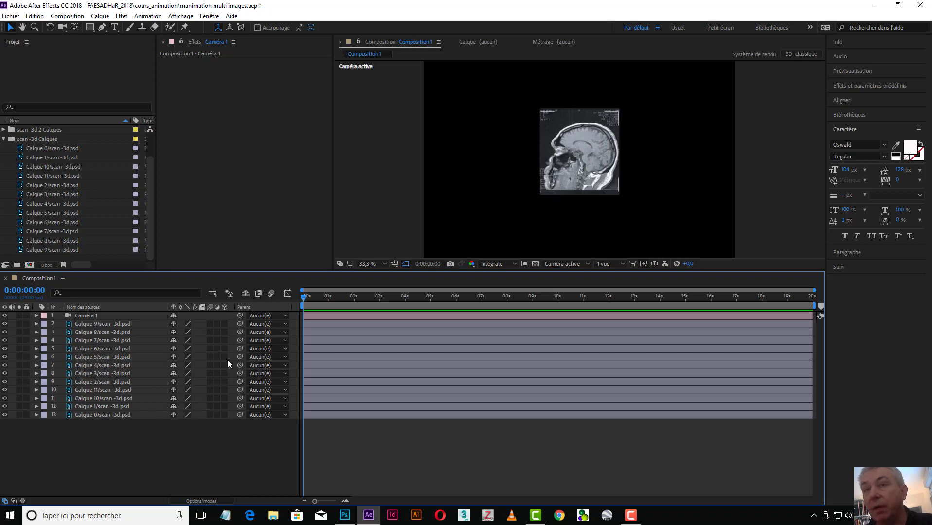
- Make all the scan layers 3D and set the Y rotation of Caméra 1 to 17°
drag(226, 323, 226, 413)
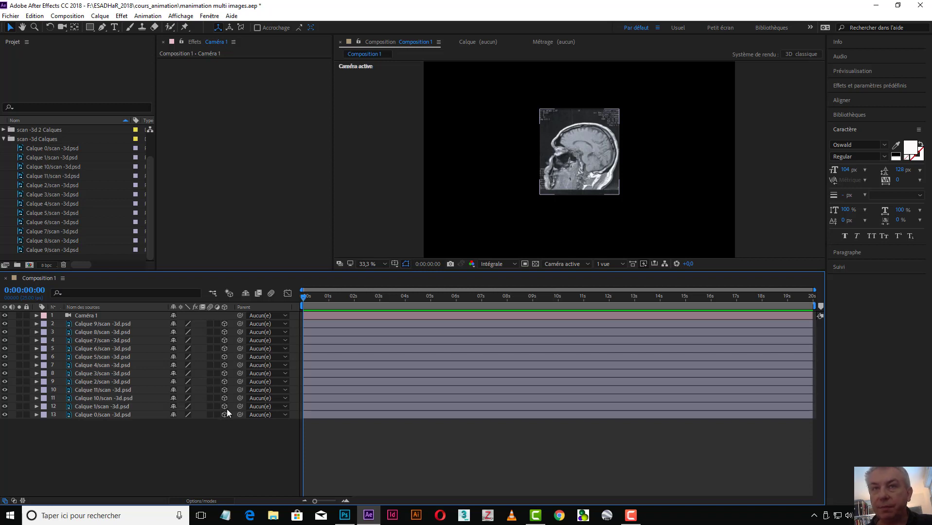
click(37, 315)
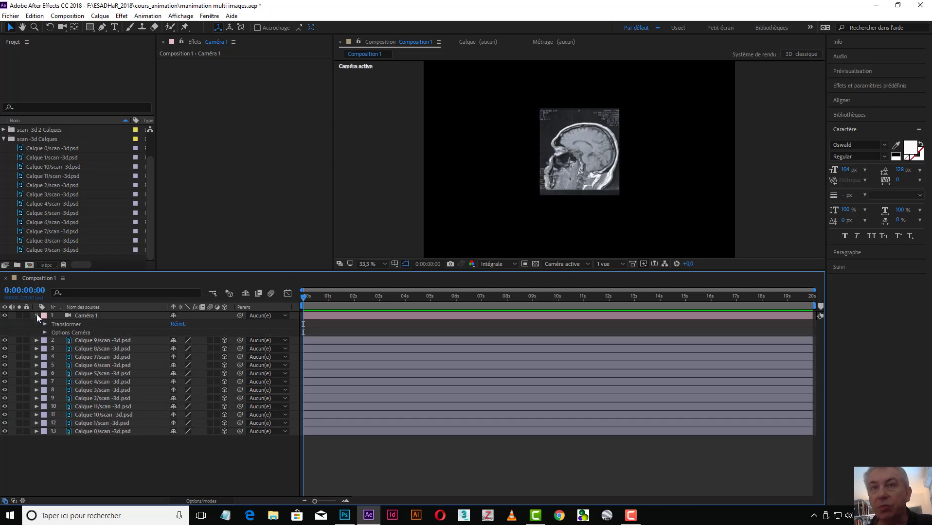
click(44, 324)
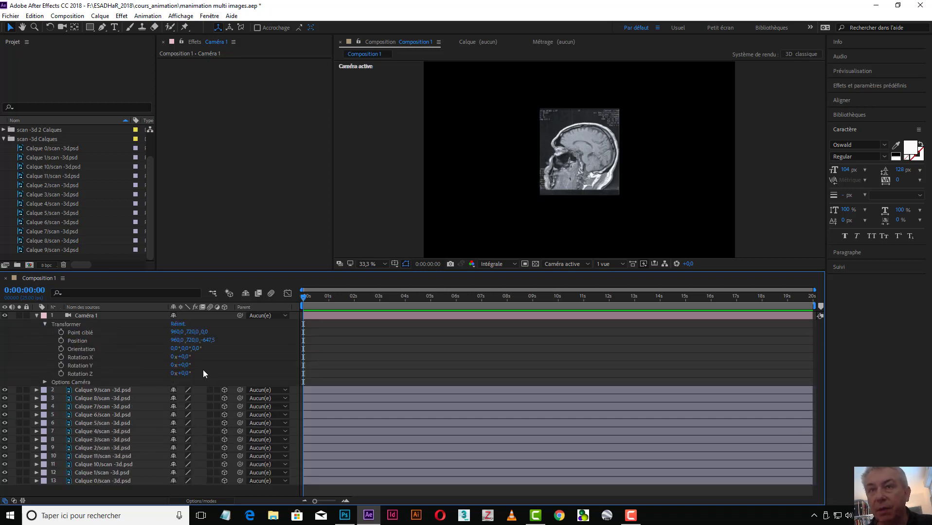
mouse_move(187, 367)
mouse_down()
mouse_move(151, 367)
mouse_move(186, 357)
mouse_up()
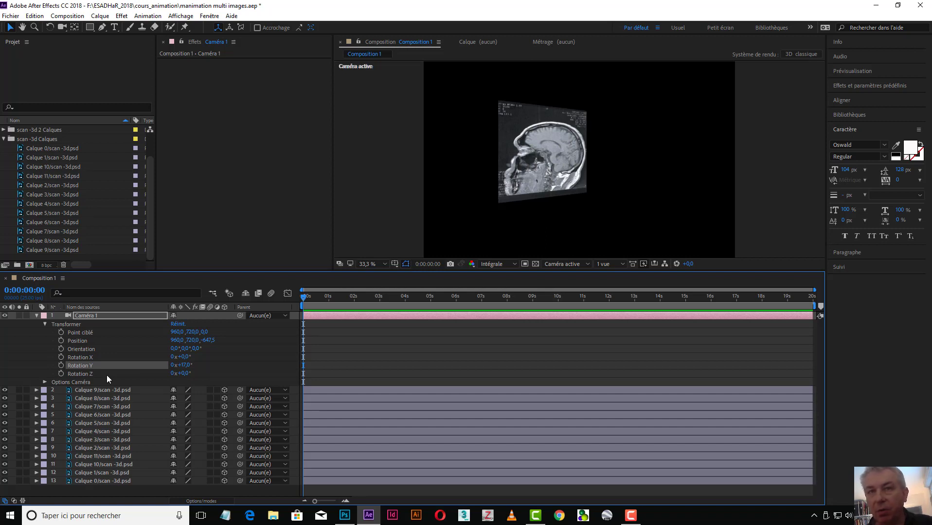
- Set the Z position of the Calque 9 layer to -1000 and collapse its properties
click(36, 390)
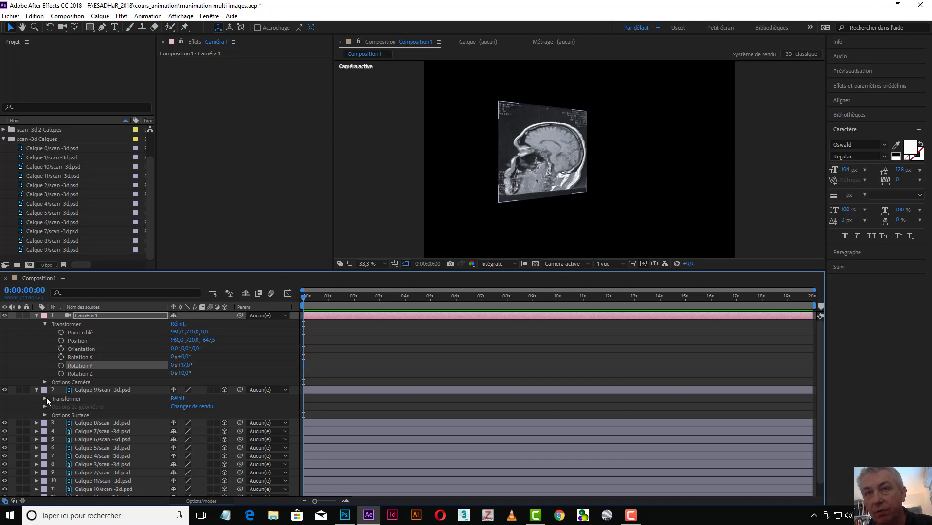
click(45, 399)
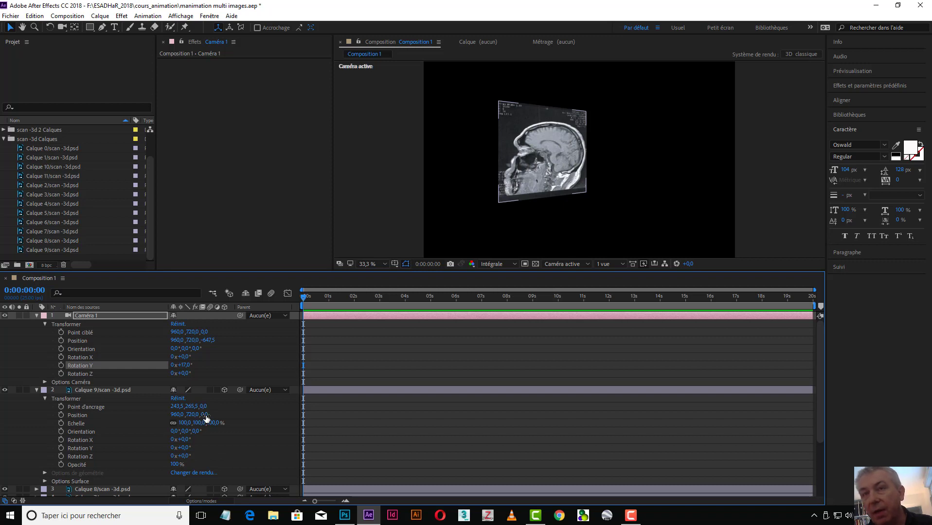
drag(205, 415, 3, 435)
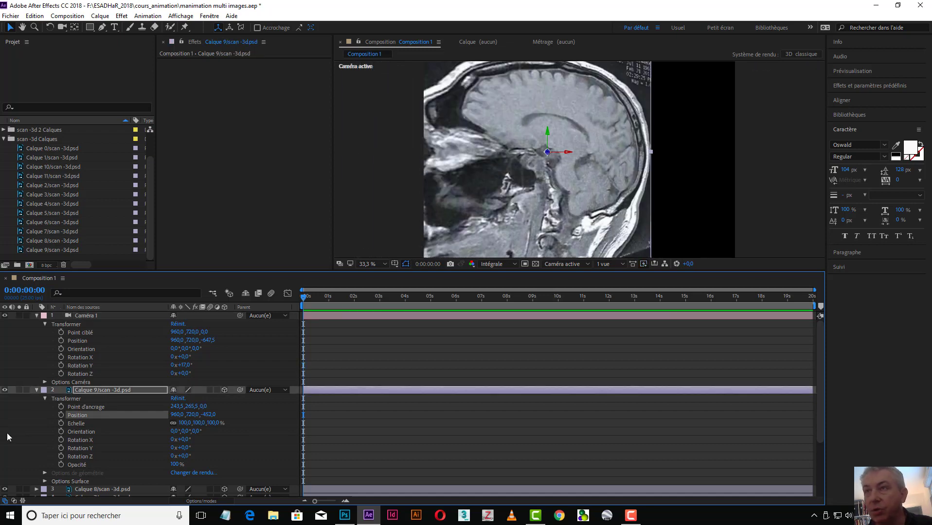
click(208, 414)
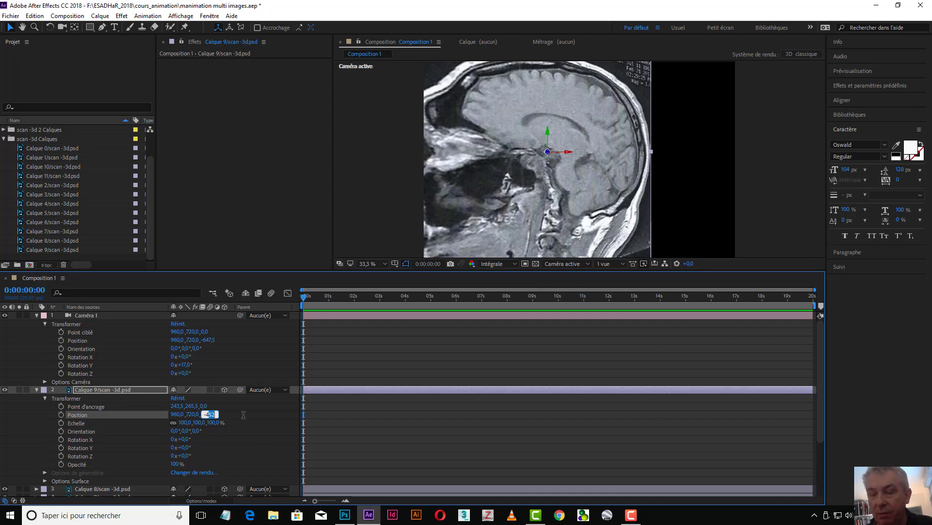
text(-1000)
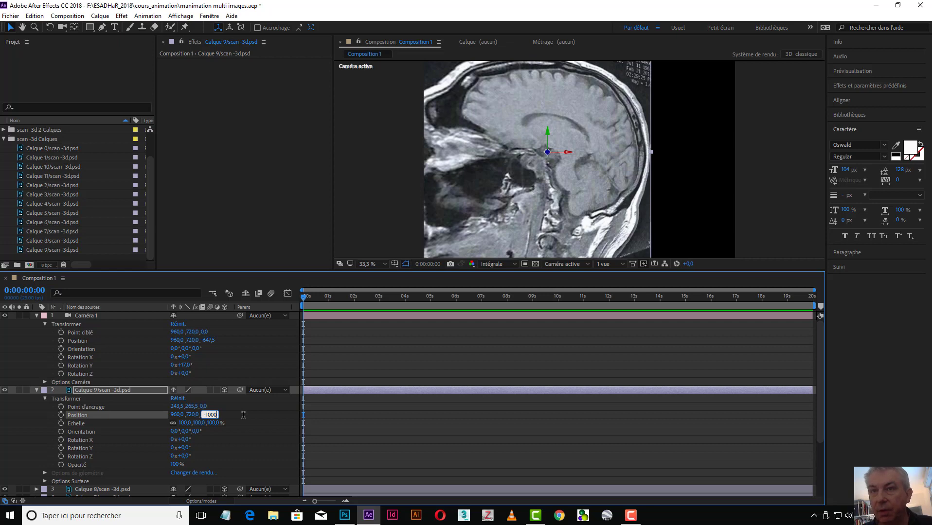
key(Return)
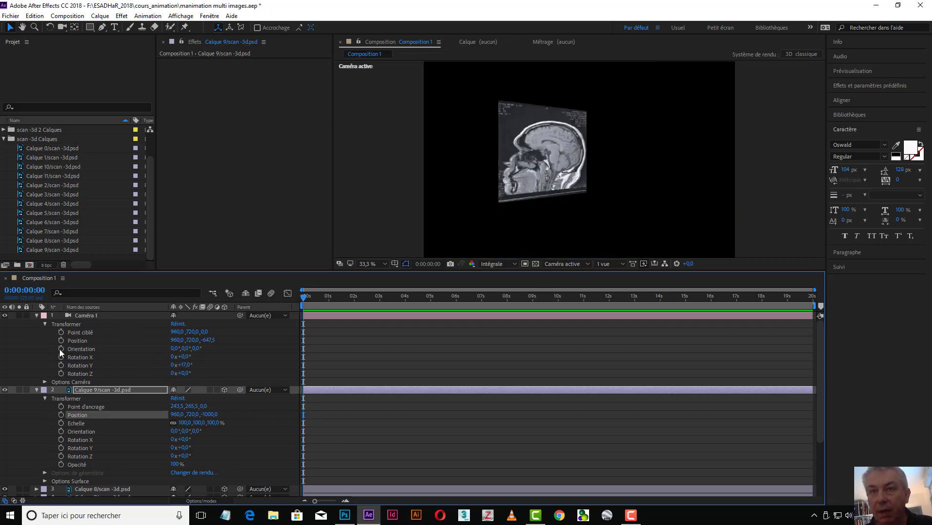
click(46, 399)
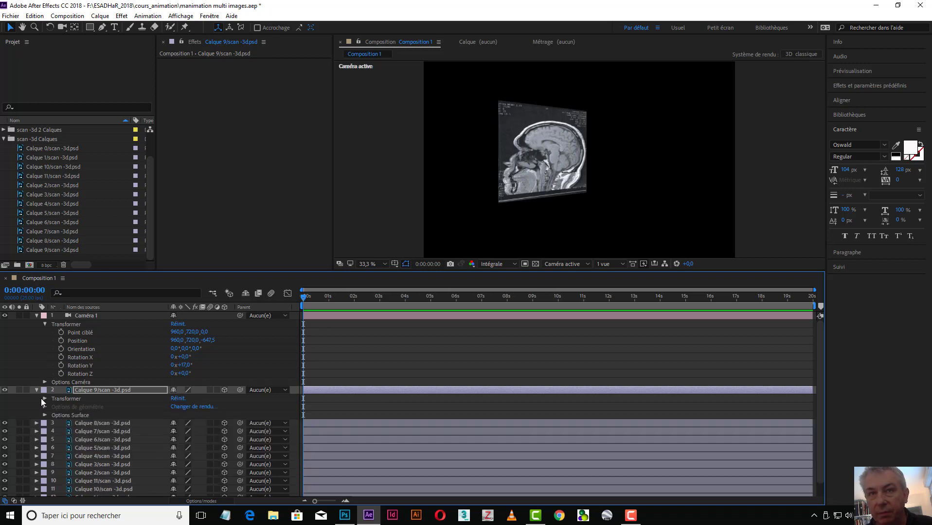
click(35, 390)
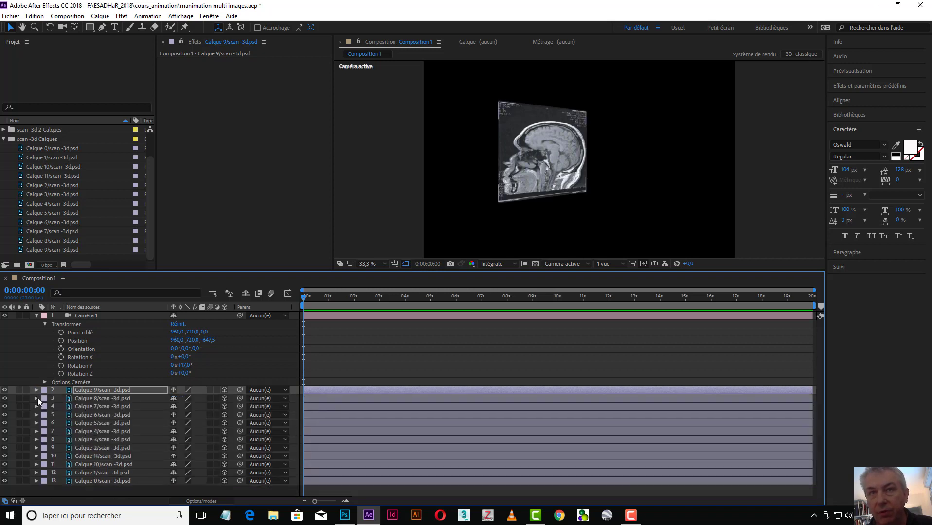
- Set the Z value of the Calque 8 layer's anchor point to -800 and collapse its properties
click(37, 399)
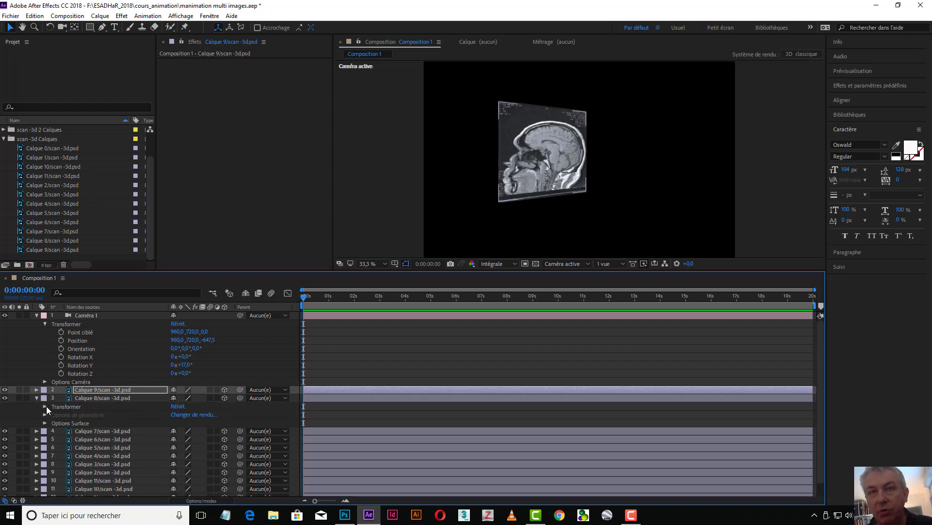
click(46, 407)
click(204, 415)
text(-800)
key(Return)
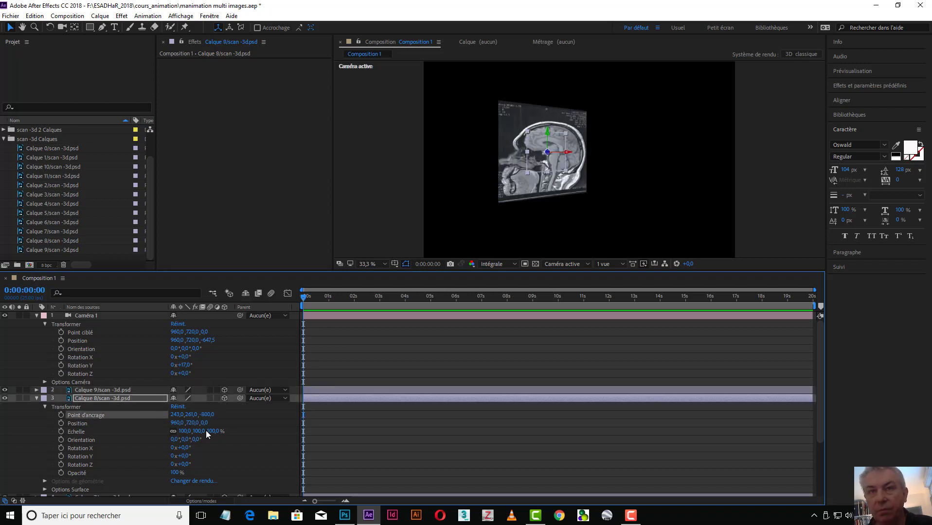
click(38, 398)
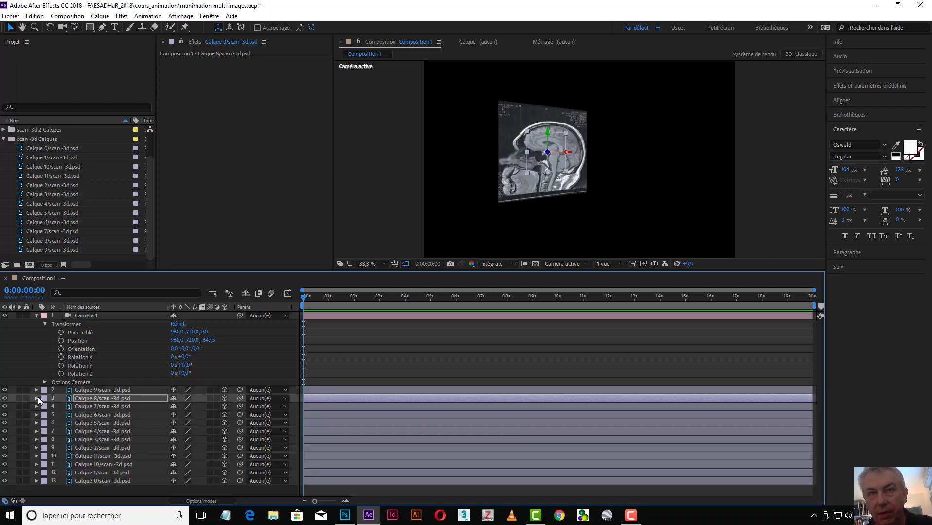
- Set the Z position of the Calque 7 layer to -600 and collapse its properties
click(37, 407)
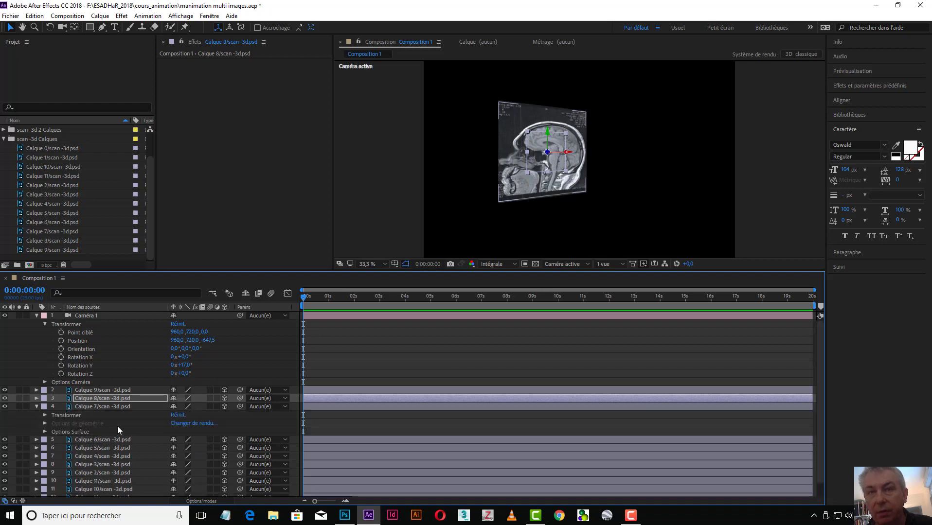
click(44, 415)
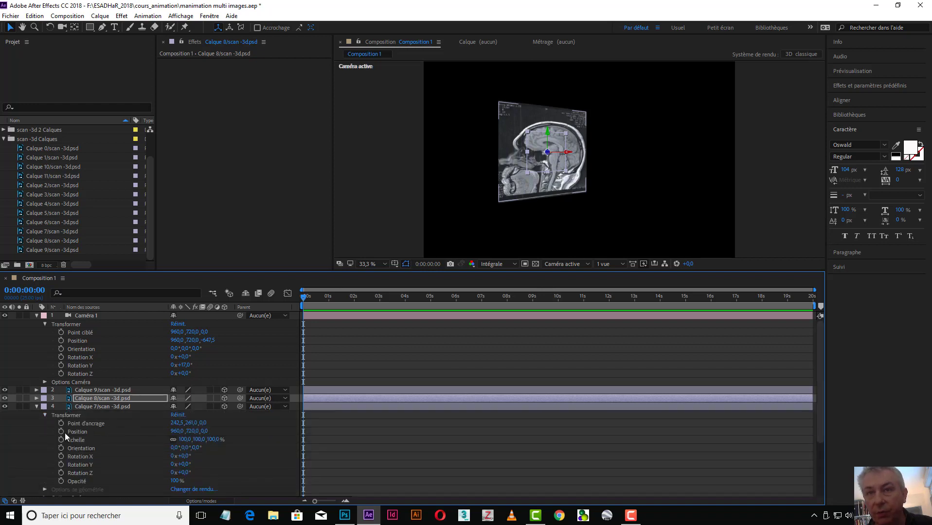
click(205, 431)
text(-600)
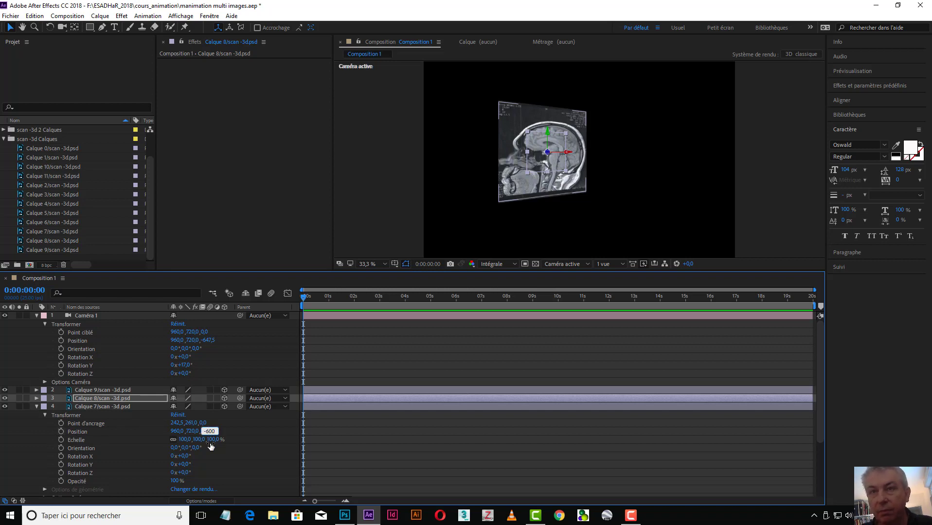
key(Return)
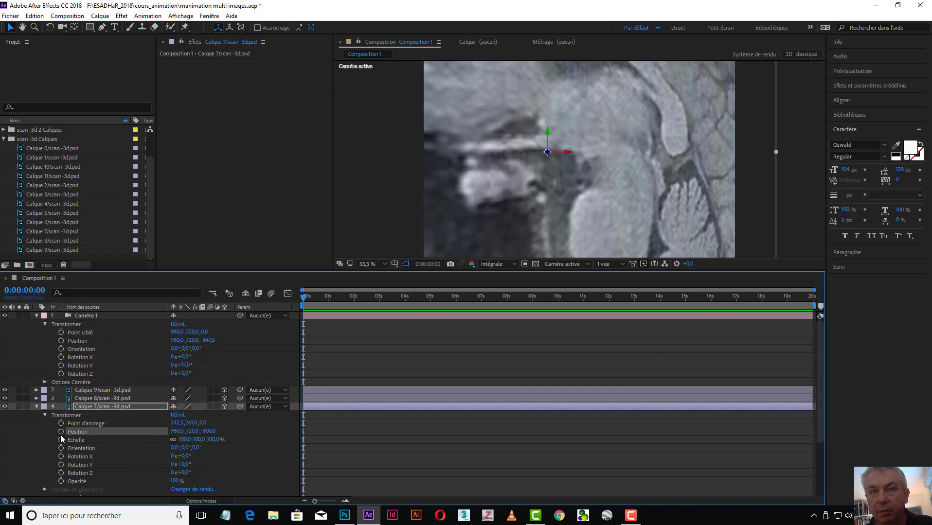
click(36, 407)
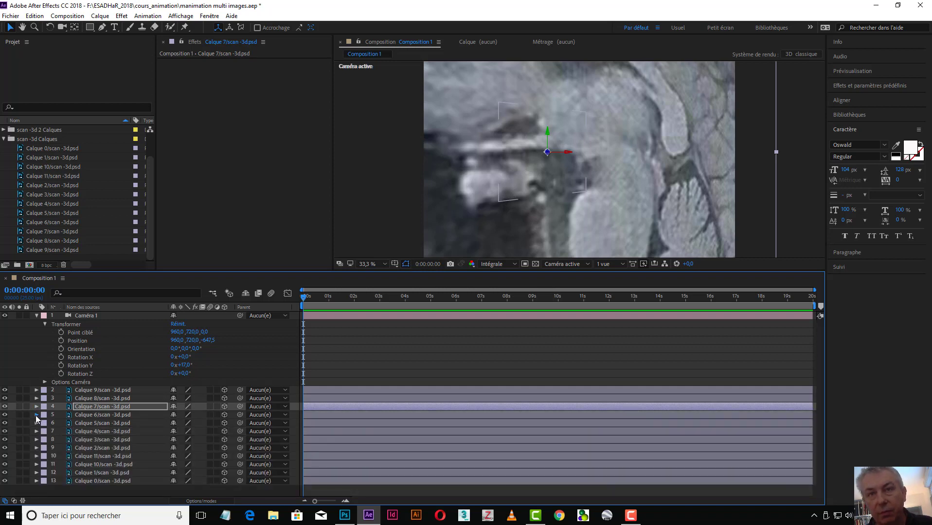
- Set the Z position of the Calque 6 layer to -400 and collapse its properties
click(37, 415)
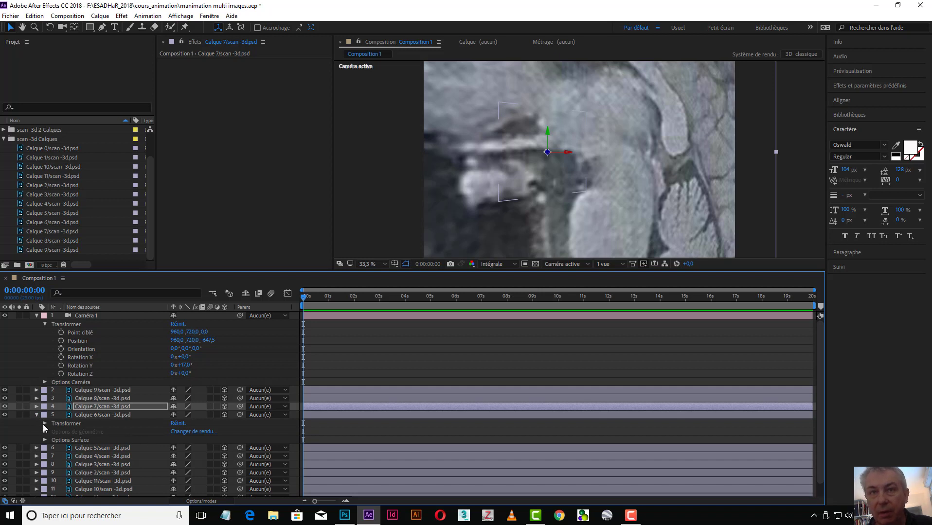
click(44, 423)
click(204, 431)
click(205, 440)
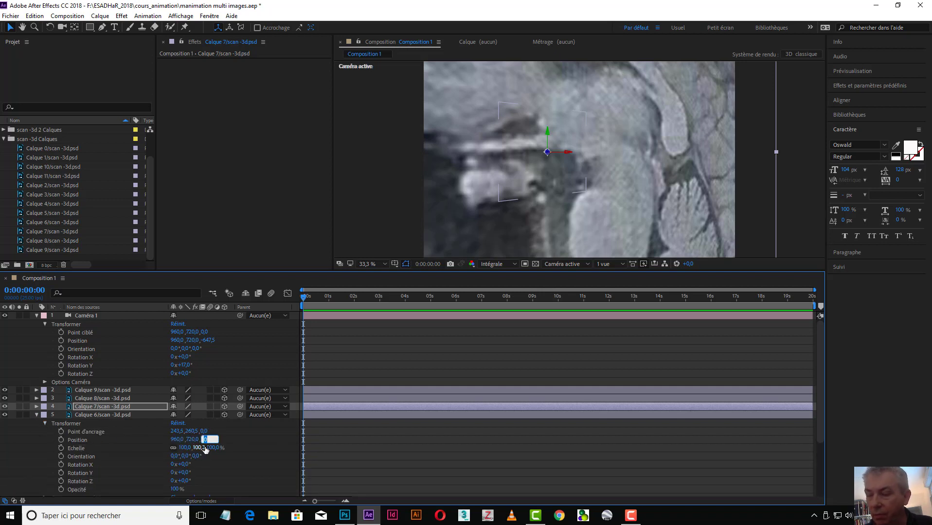
text(-400)
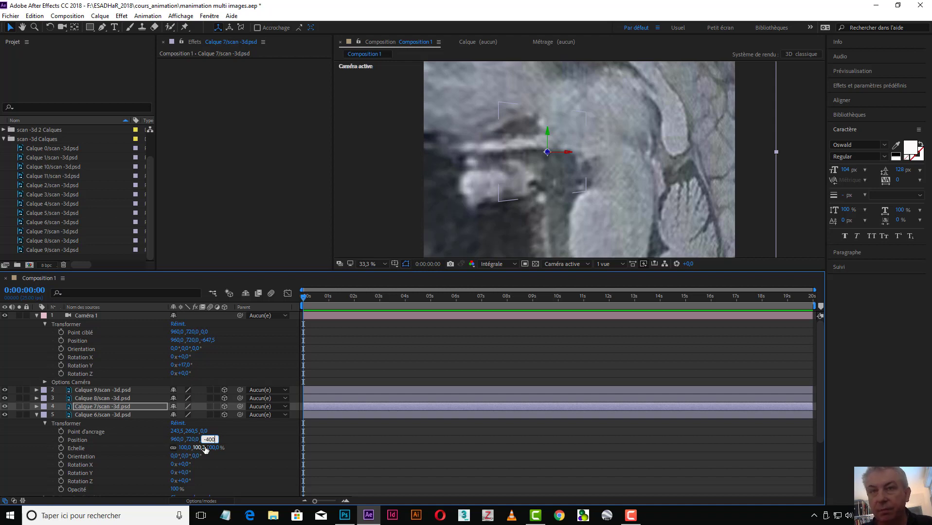
key(Return)
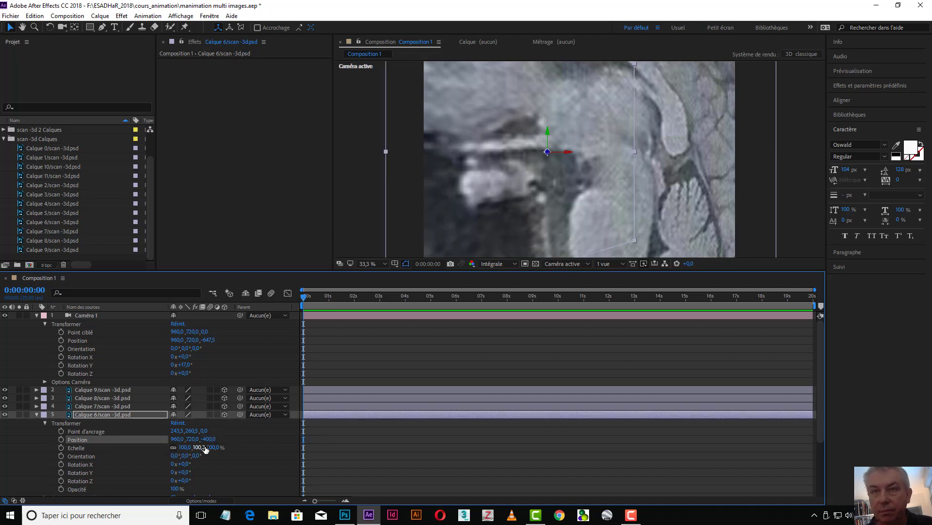
click(37, 414)
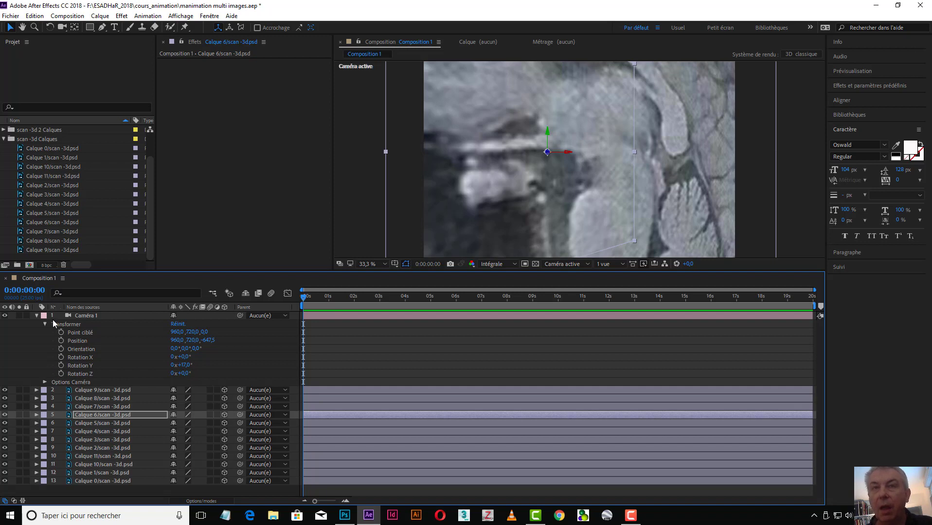
- Move Caméra 1 to about X -92 and Z -1516.5, rotate it to about 30° on Y, and collapse its properties
drag(189, 367, 160, 364)
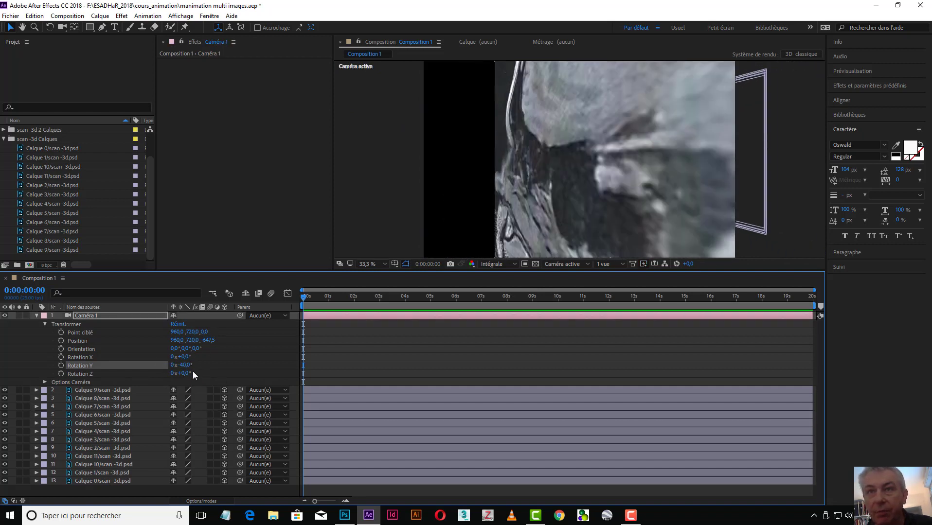
drag(208, 340, 15, 350)
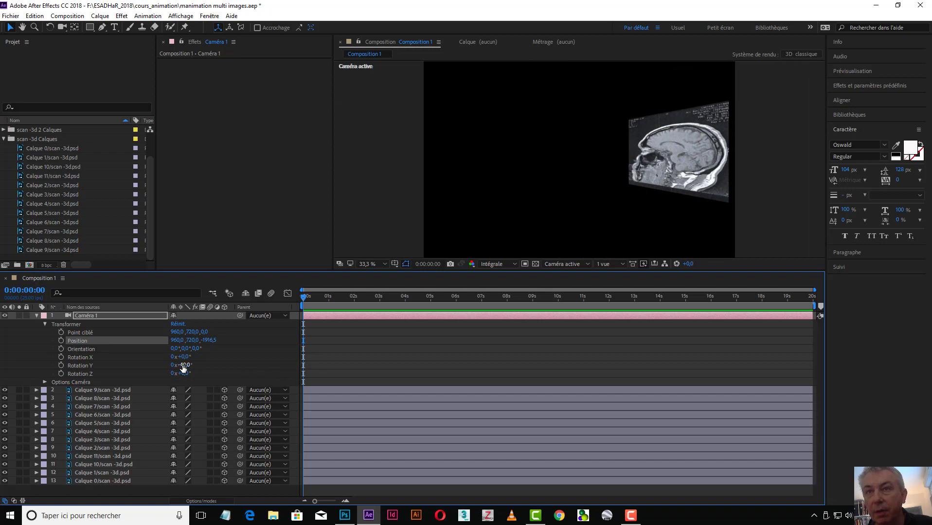
drag(183, 366, 210, 340)
drag(295, 341, 209, 368)
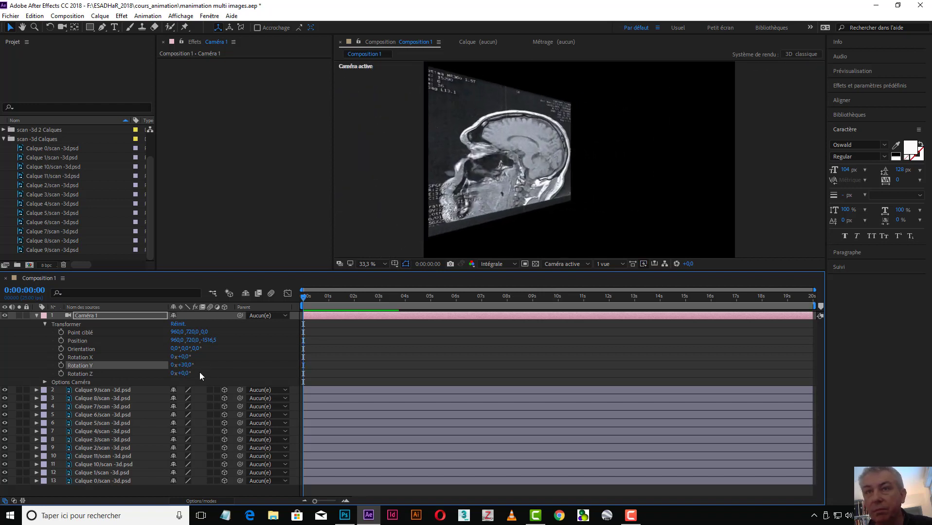
drag(184, 341, 5, 340)
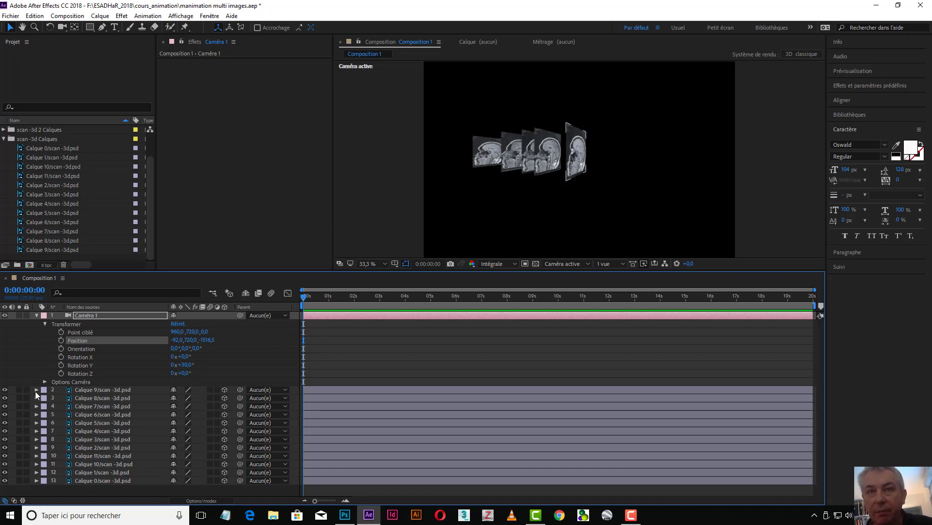
click(45, 325)
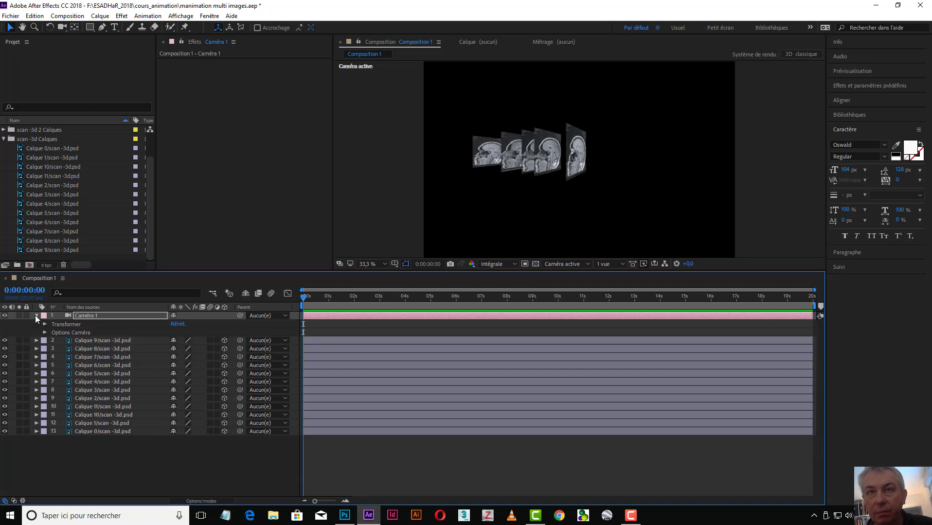
click(36, 316)
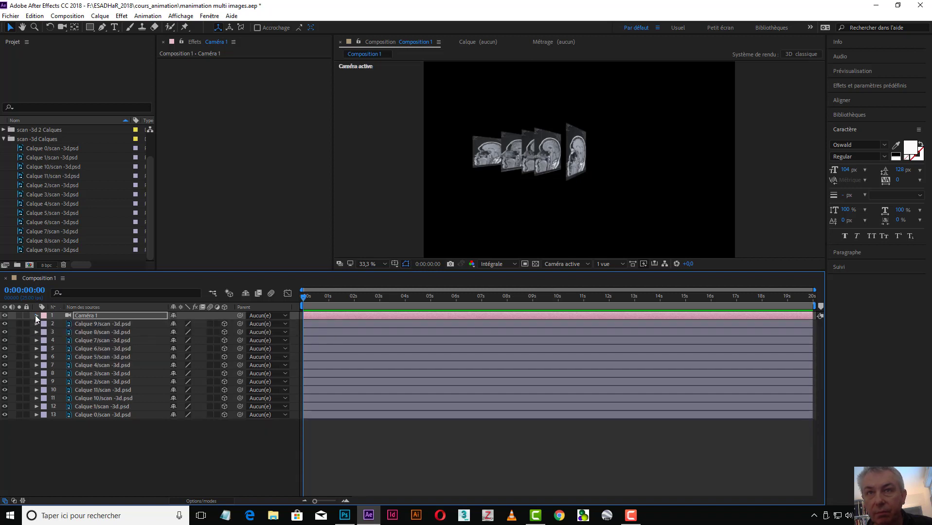
- Set the Z position of the Calque 5 layer to -200 and collapse its properties
click(36, 355)
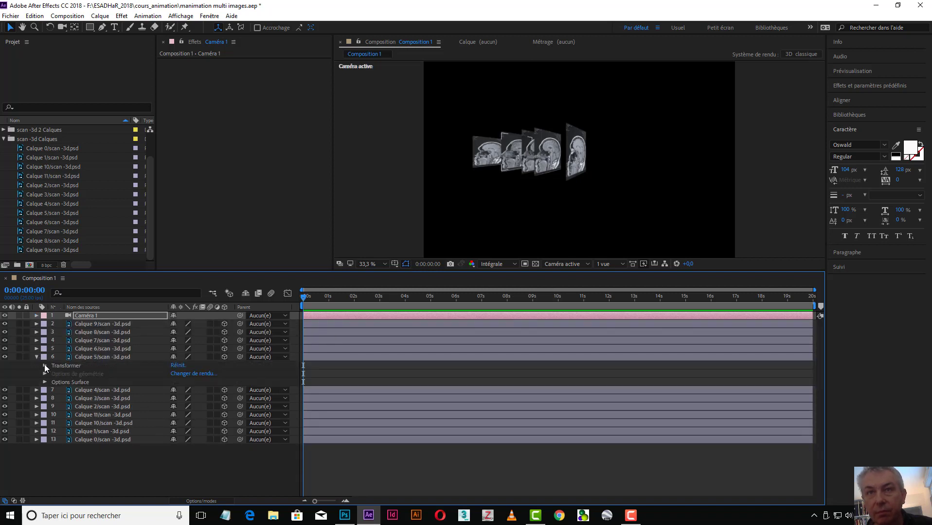
click(44, 365)
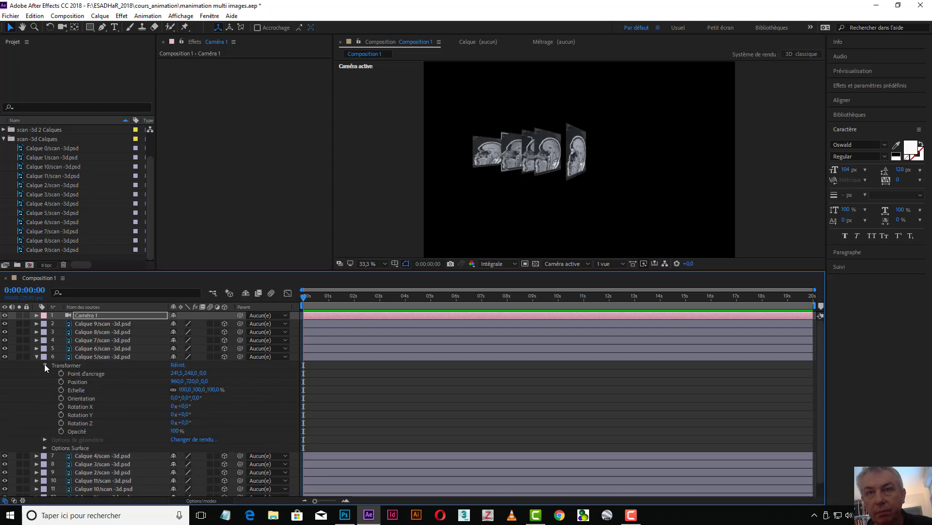
click(205, 382)
text(-200)
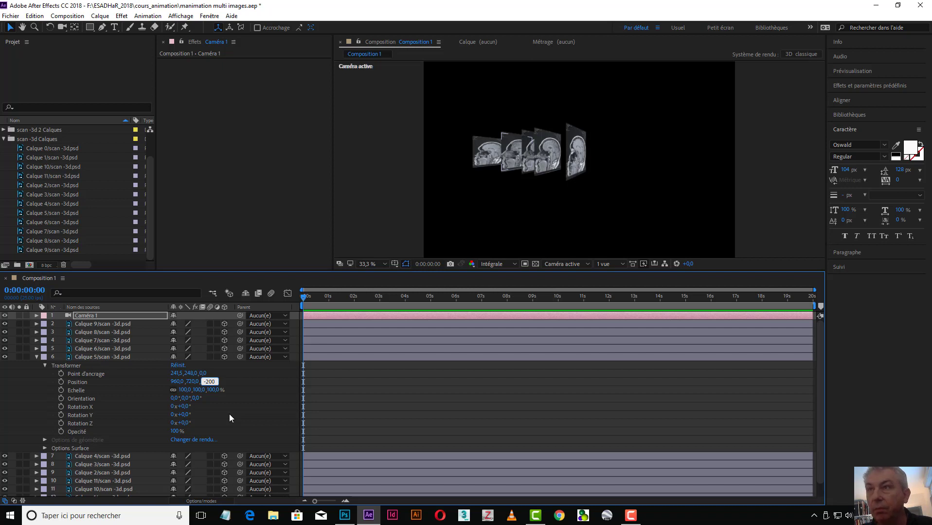
key(Return)
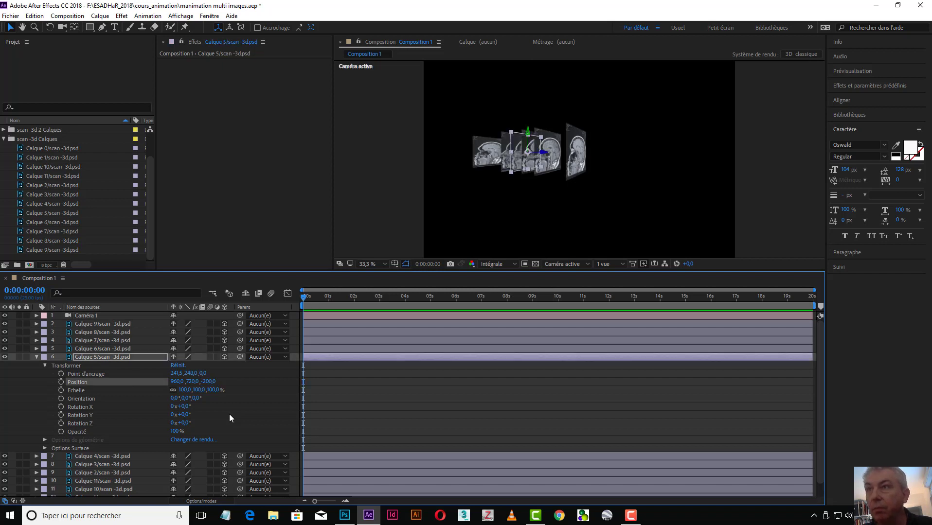
click(36, 357)
- Check the Calque 4 layer's position, and set the Z position of the Calque 3 layer to 200, collapsing that layer's properties
click(35, 365)
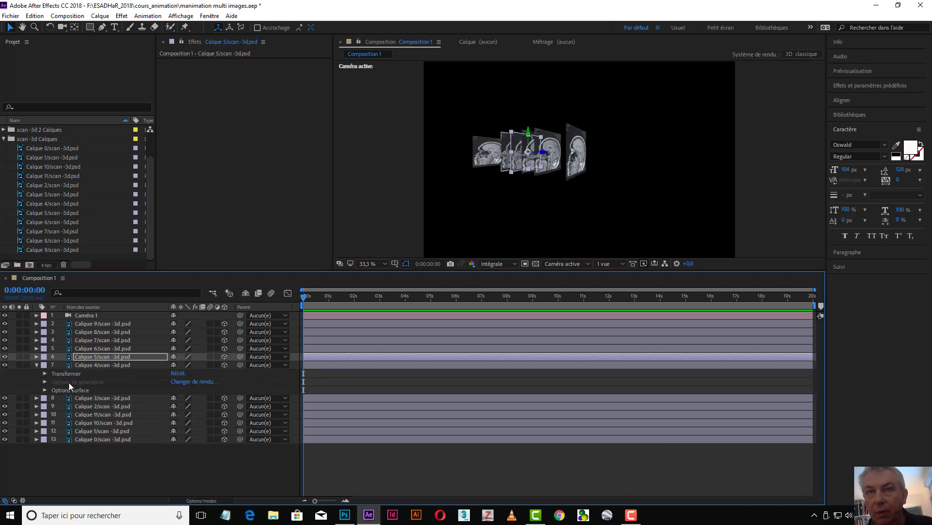
click(45, 375)
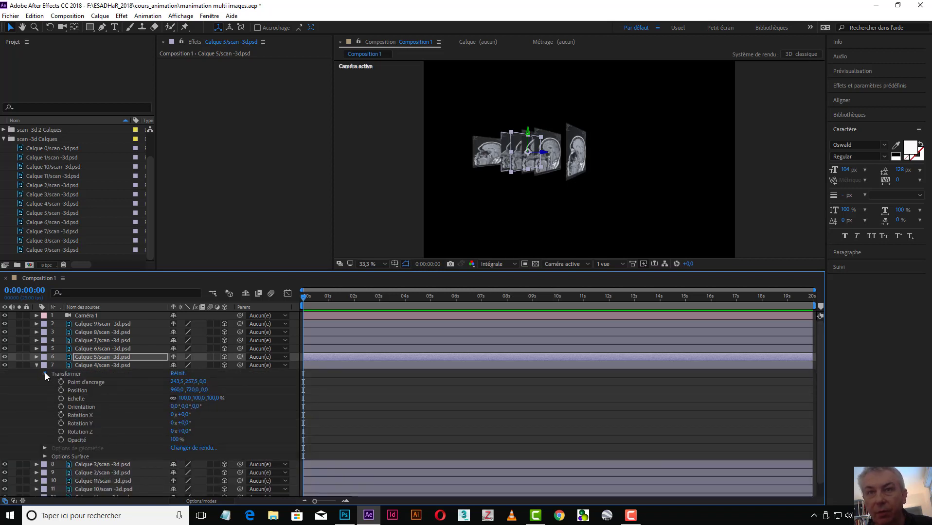
click(45, 374)
click(36, 399)
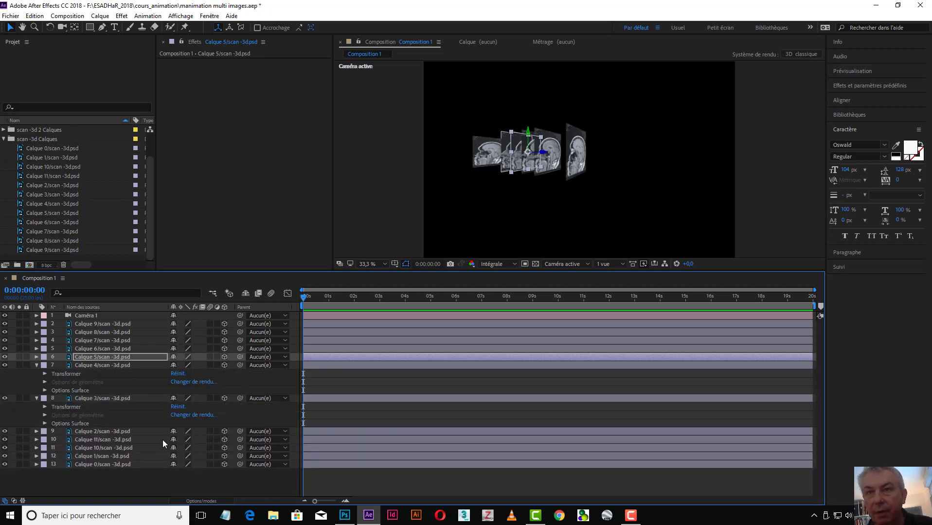
click(45, 407)
click(204, 422)
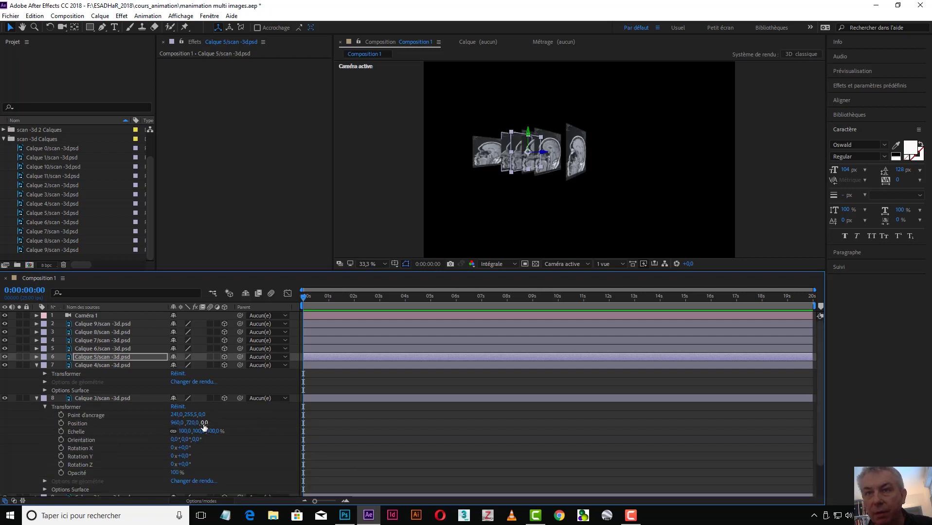
text(200)
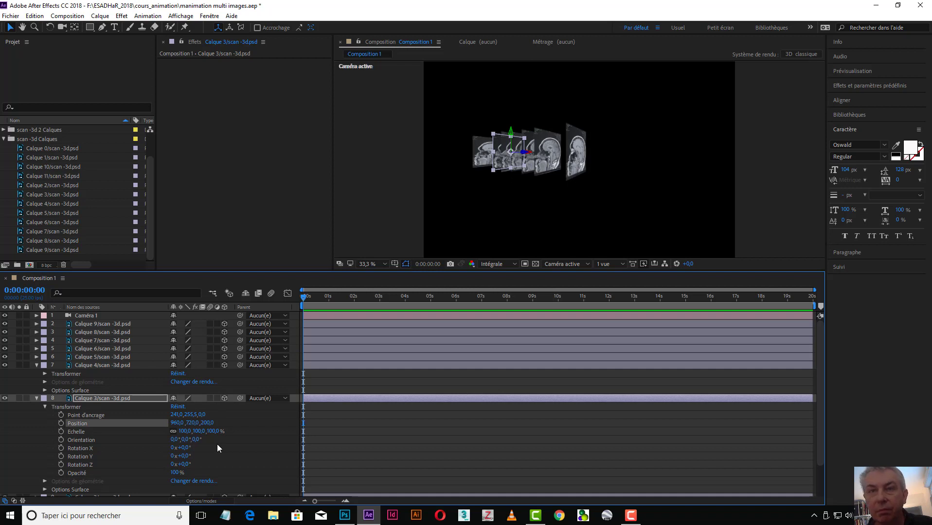
click(36, 398)
- Set the Z position of the Calque 2 layer to 400 and collapse its properties
click(36, 407)
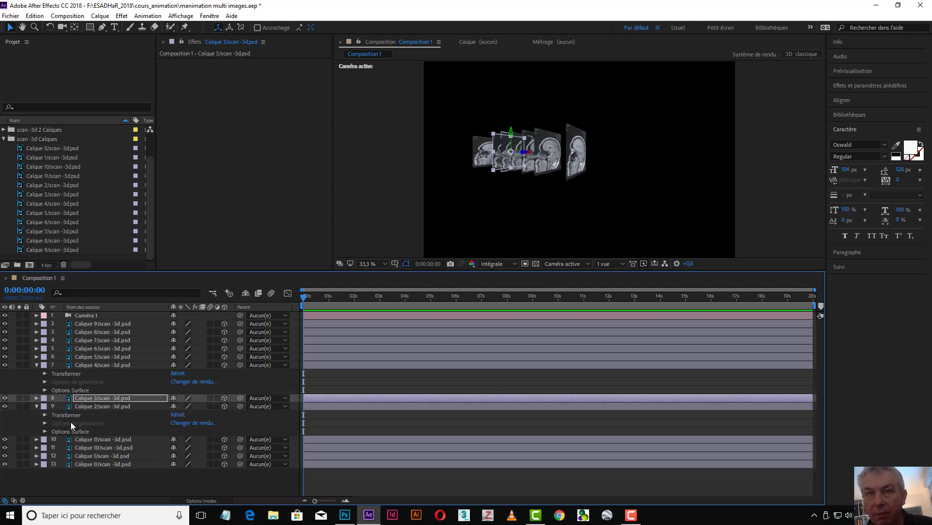
click(44, 415)
click(204, 431)
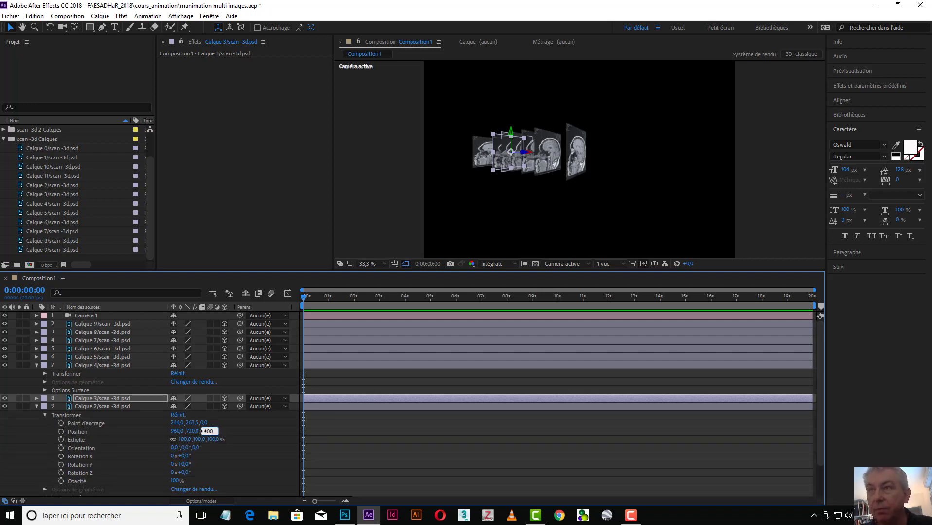
text(-400)
key(Return)
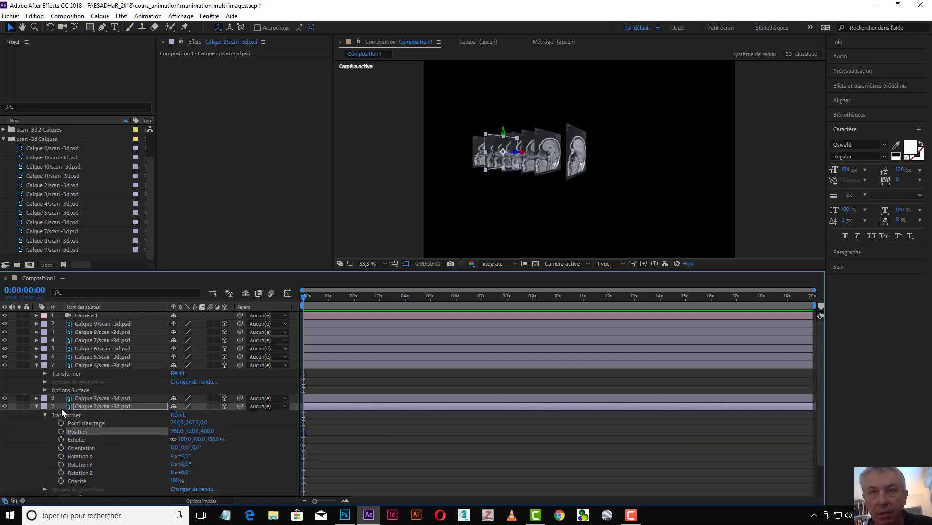
click(36, 406)
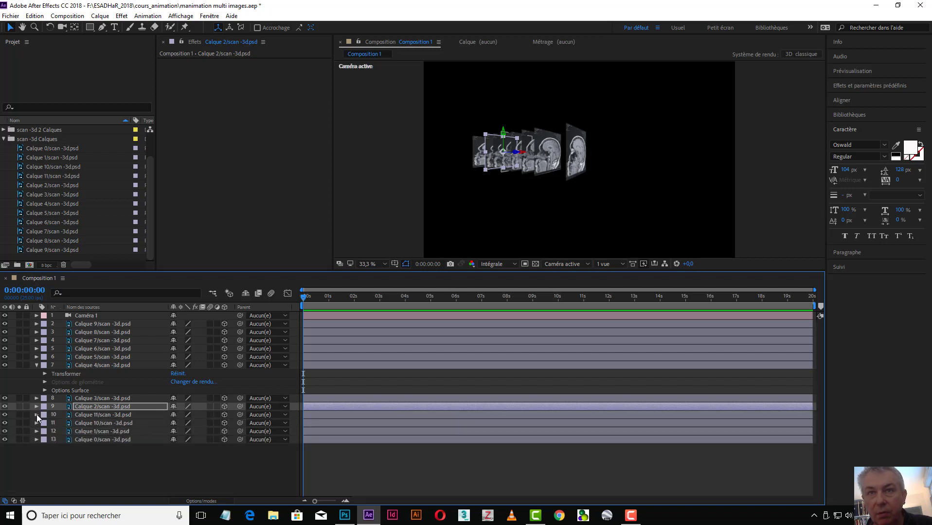
- Set the Z position of the Calque 11 layer to 600 and collapse its properties
click(36, 415)
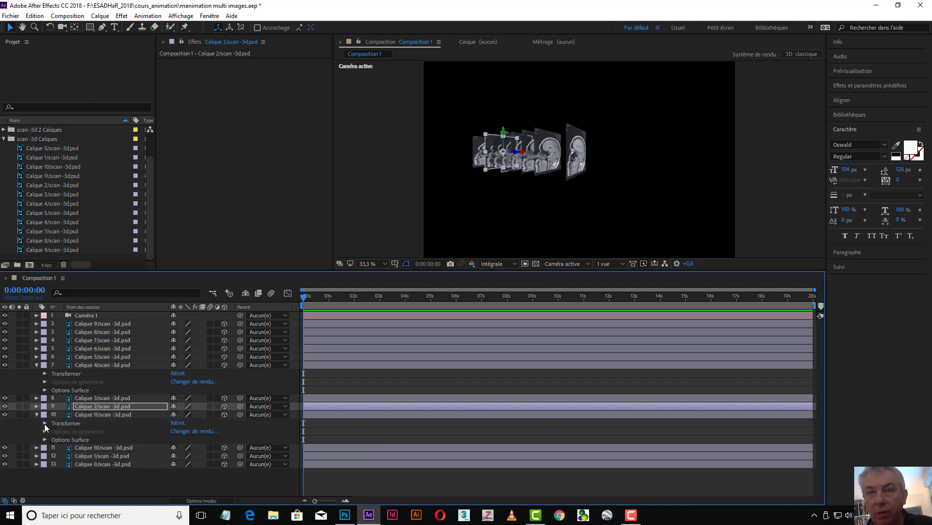
click(45, 424)
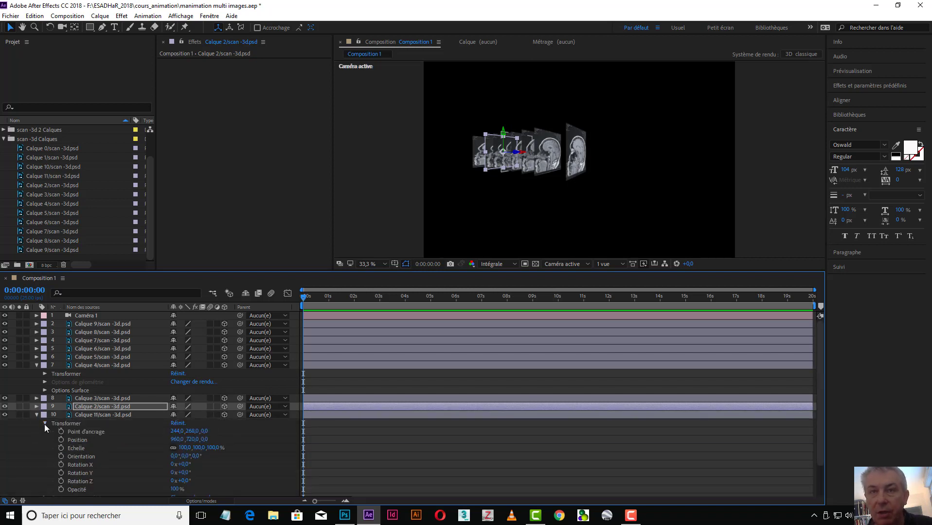
click(206, 439)
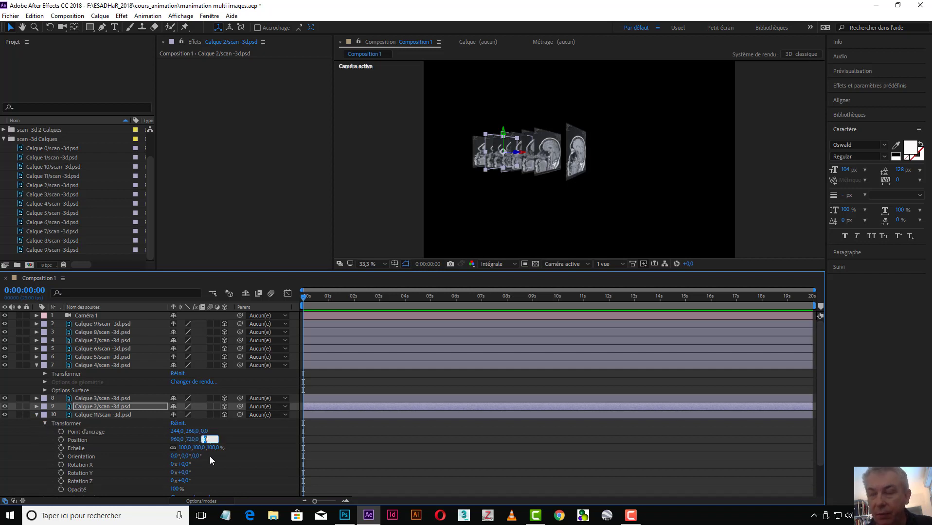
text(600)
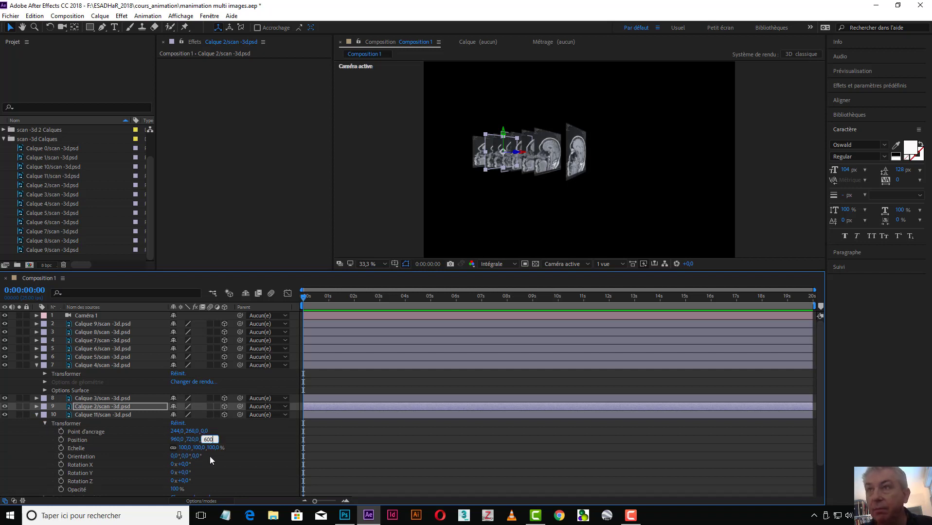
key(Return)
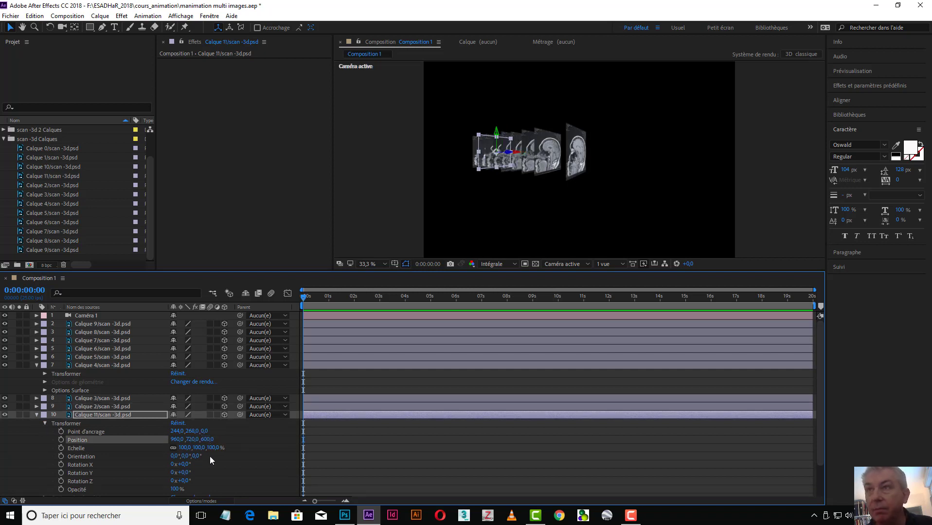
click(37, 415)
- Set the Z position of the Calque 10 layer to 800 and collapse its properties
click(36, 423)
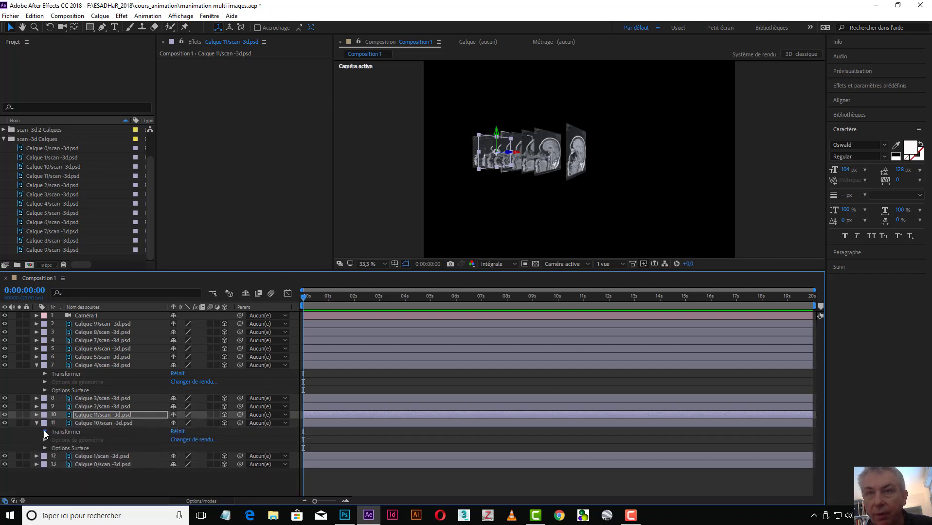
click(44, 432)
click(204, 443)
text(800)
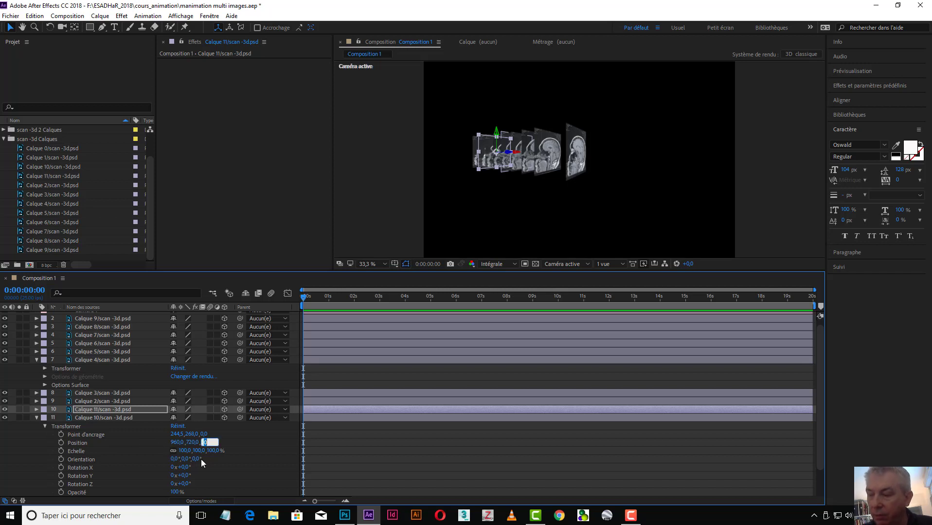
key(Return)
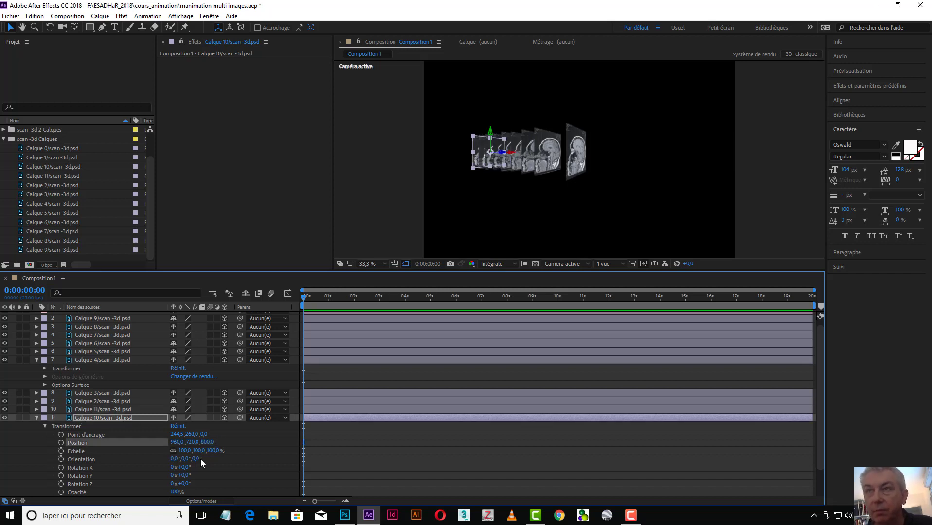
click(36, 418)
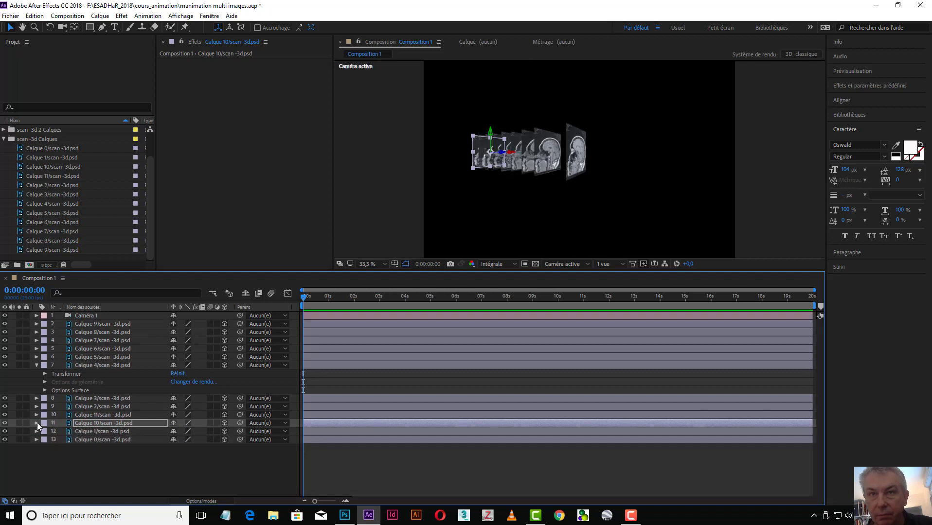
- Set the Z position of the Calque 1 layer to 1000 and collapse its properties
click(37, 431)
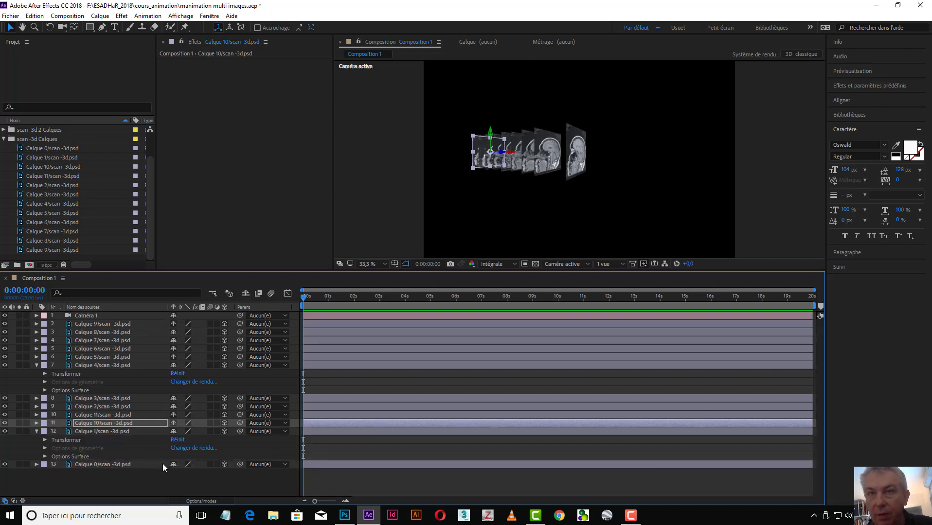
click(44, 441)
click(205, 443)
text(1000,0)
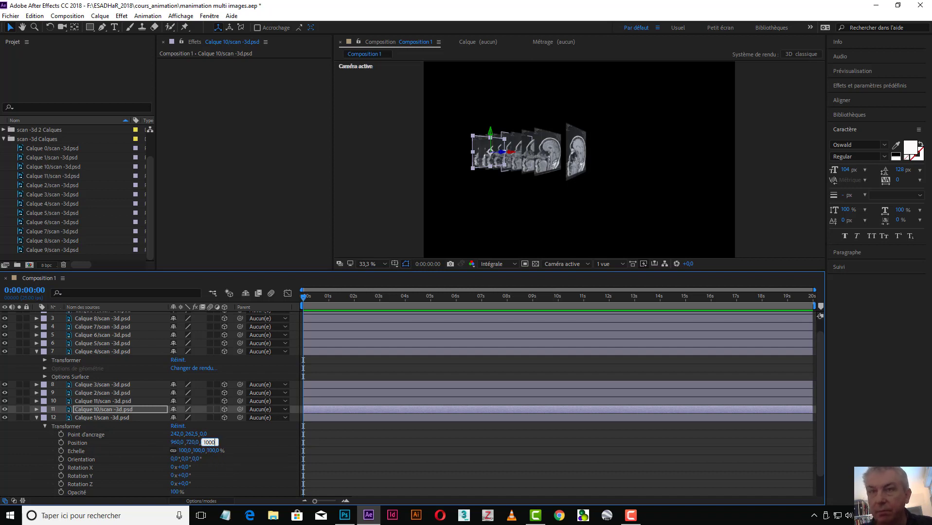
click(56, 441)
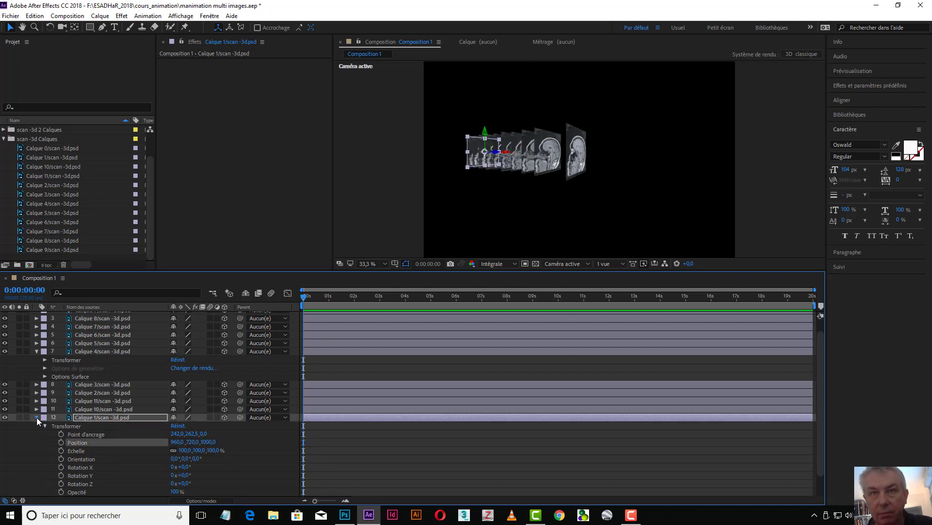
click(37, 418)
- Set the Z position of the Calque 0 layer to 1200
click(36, 439)
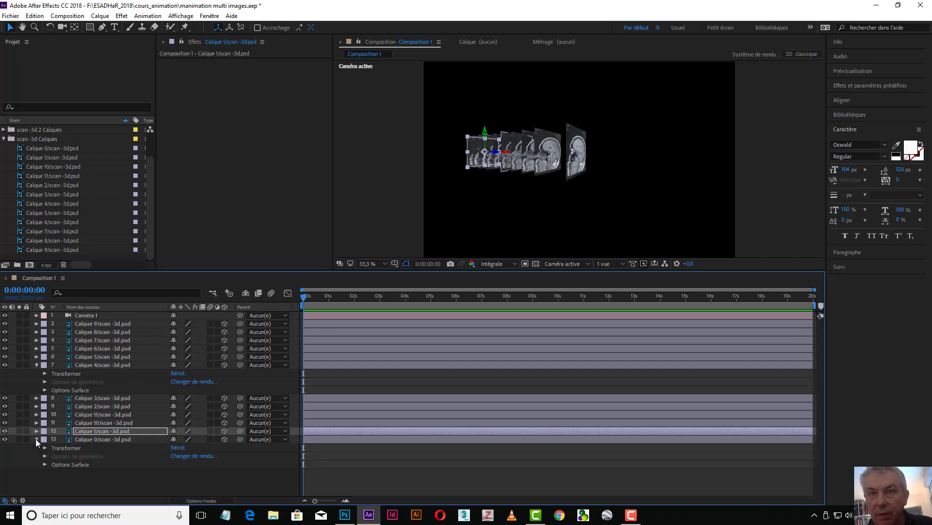
click(44, 448)
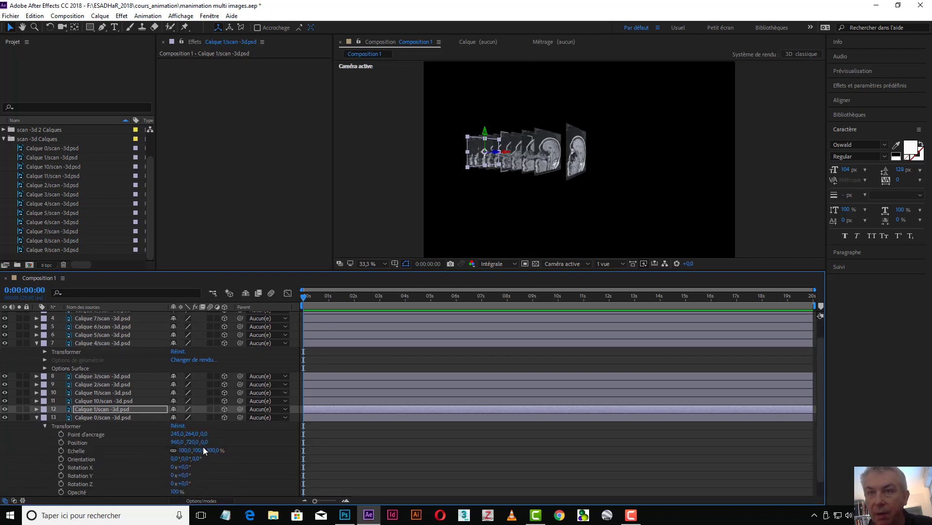
click(204, 443)
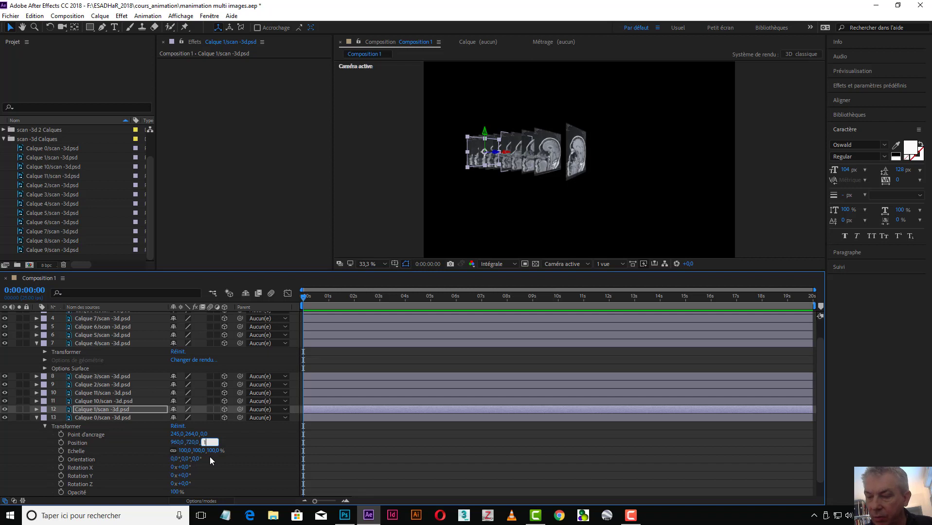
text(1200)
key(Return)
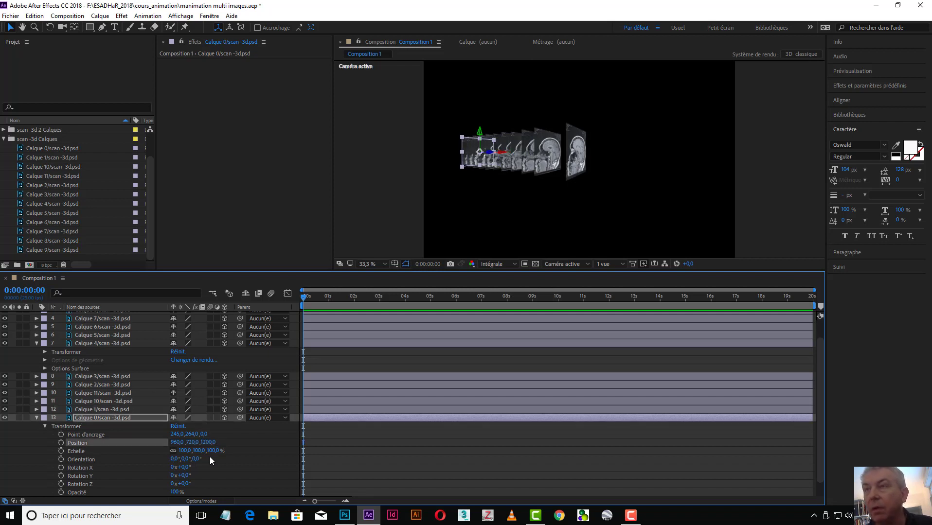
- Adjust Caméra 1's Z position to about -1916.5 and its point of interest to about 960, 690, 920
click(36, 419)
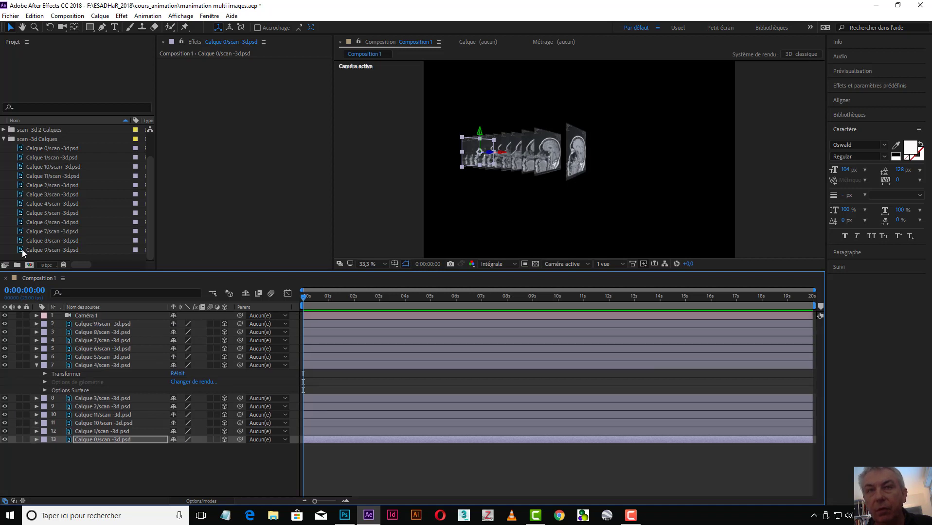
click(37, 316)
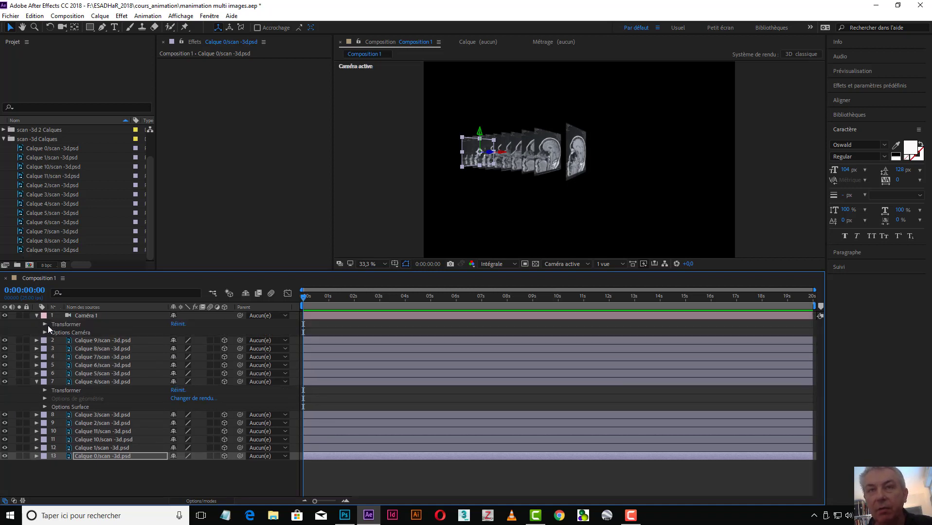
click(43, 324)
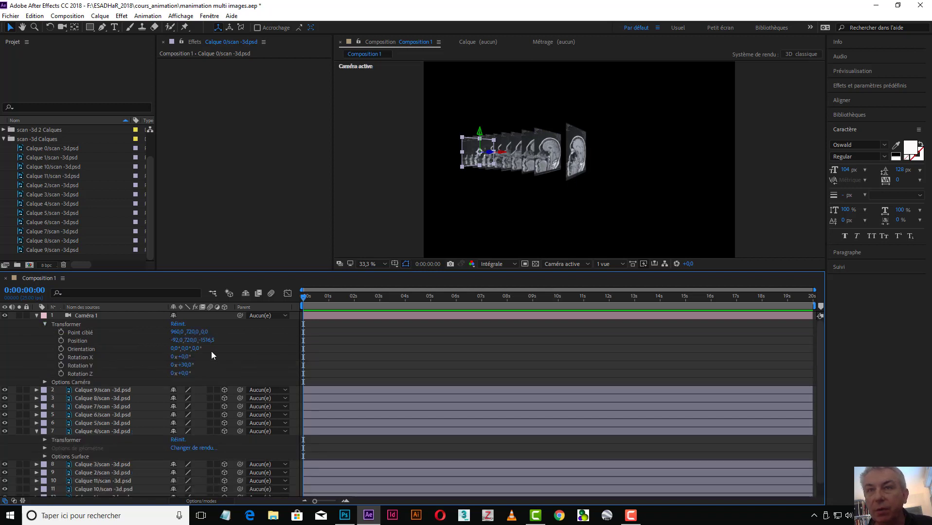
drag(207, 340, 161, 424)
click(233, 316)
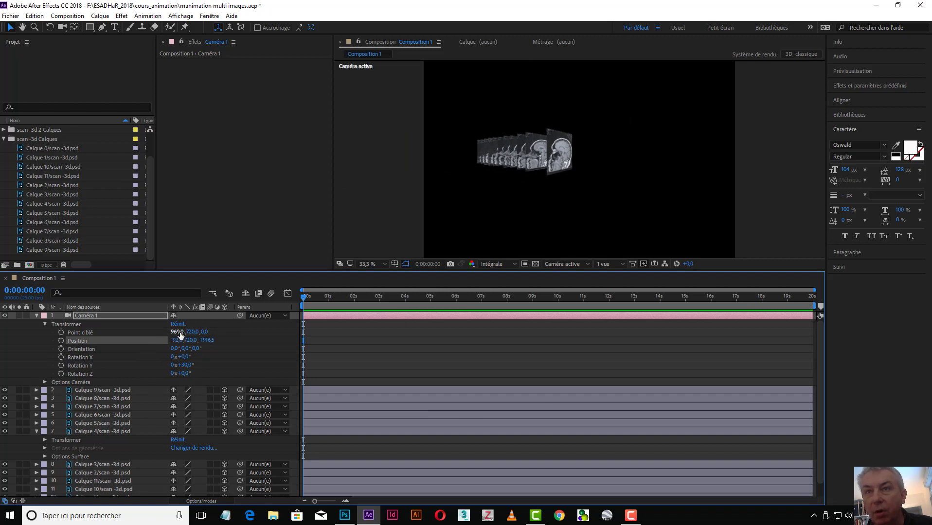
drag(193, 335, 658, 340)
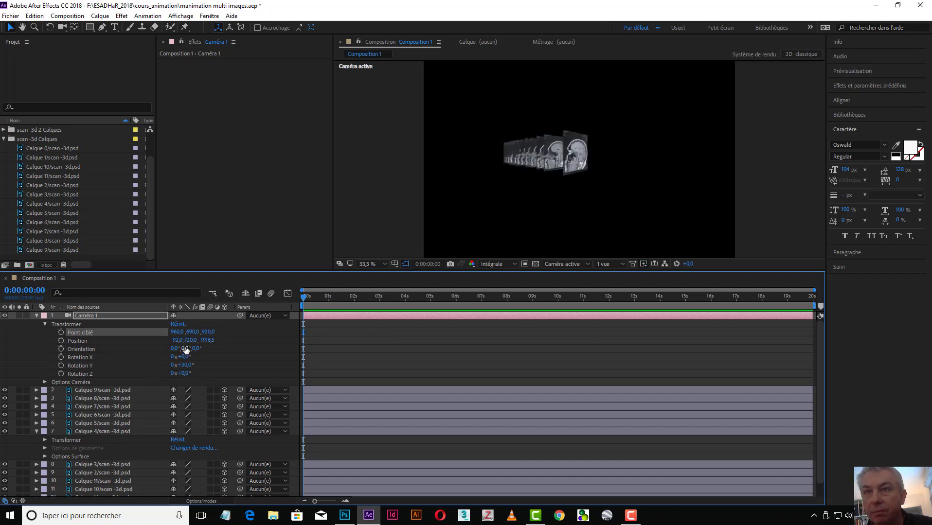
- Adjust Caméra 1's position to about -732, 703, -246.5 and its point of interest to about 977, 716, 999
drag(191, 341, 929, 316)
drag(930, 225, 1, 246)
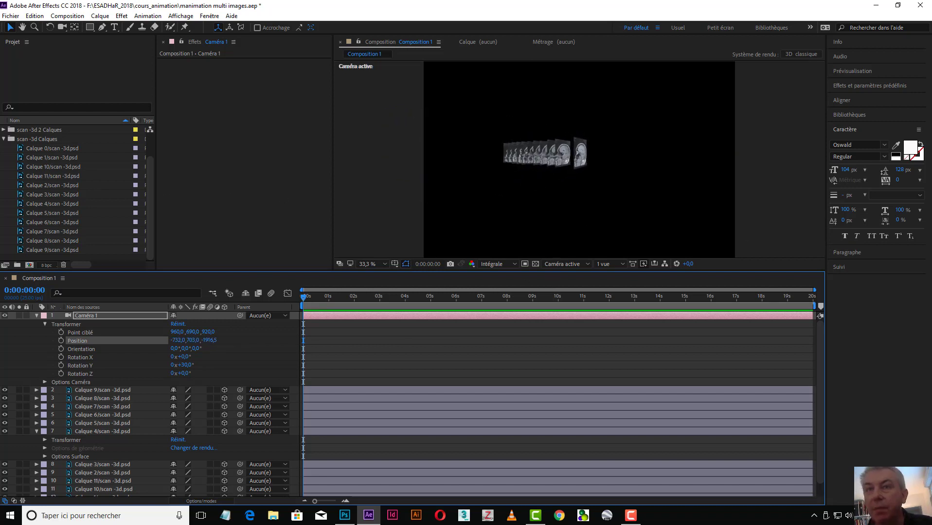
drag(208, 340, 931, 292)
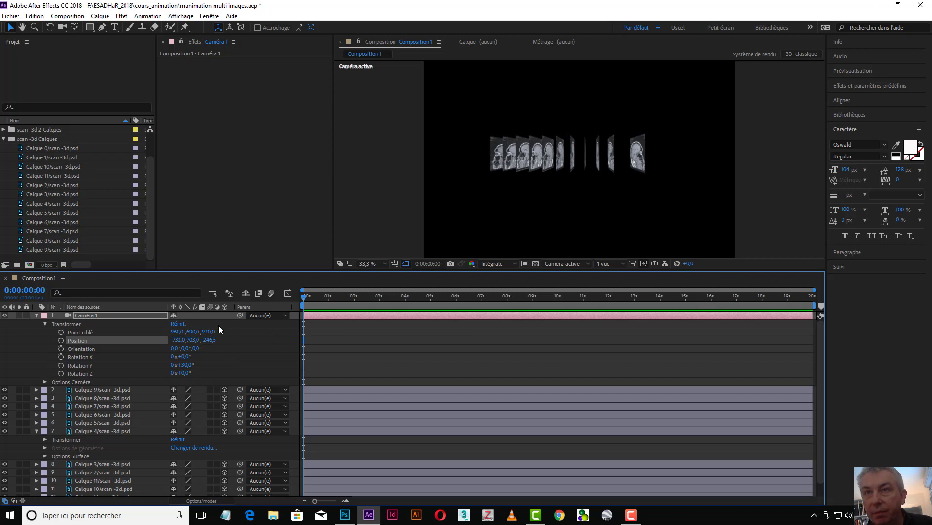
drag(211, 332, 192, 340)
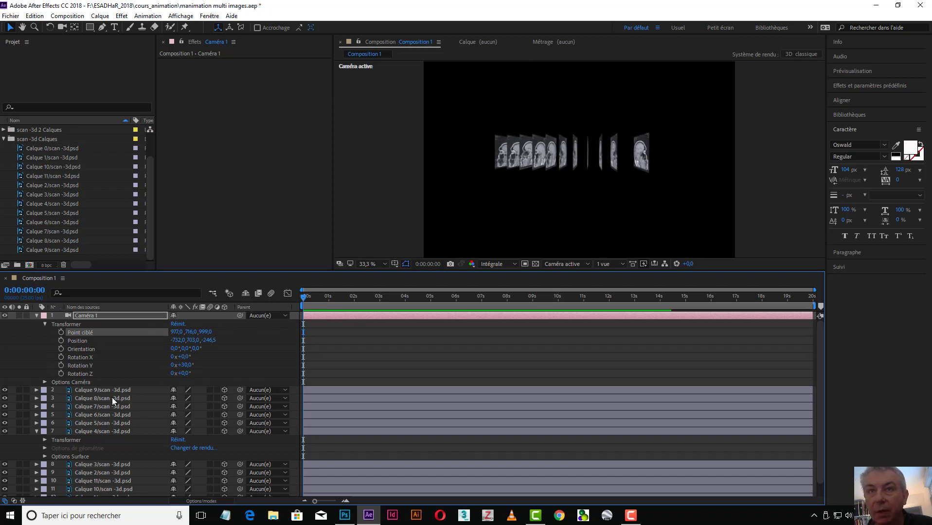
- Increase Caméra 1's zoom to about 2006.5 pixels in its camera options
click(44, 382)
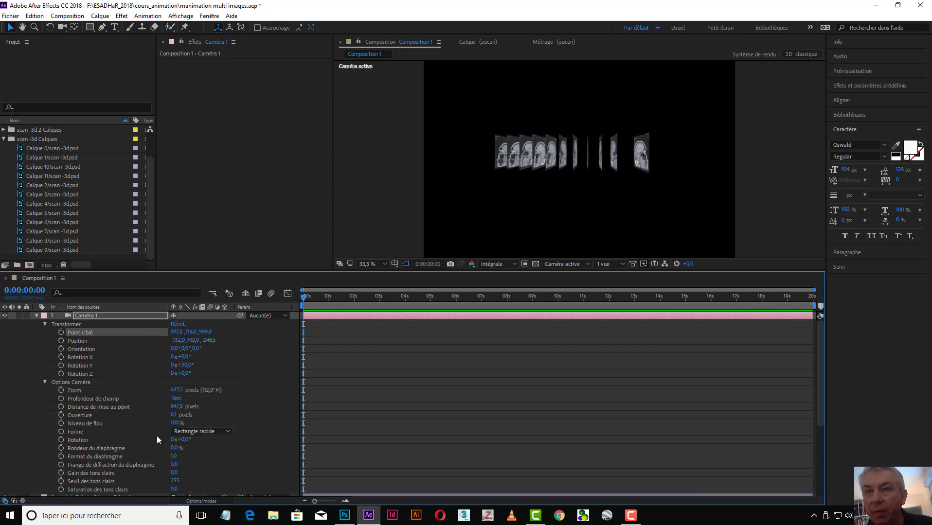
drag(176, 393, 742, 295)
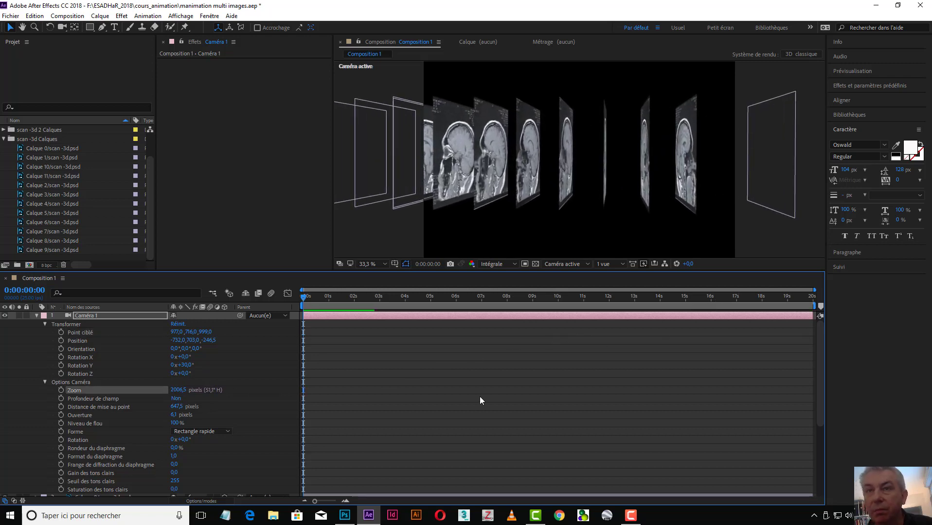
- Set Caméra 1's Y rotation to 64° and position to about 204, 713, 640.5, and collapse its transform and camera options
drag(192, 367, 632, 350)
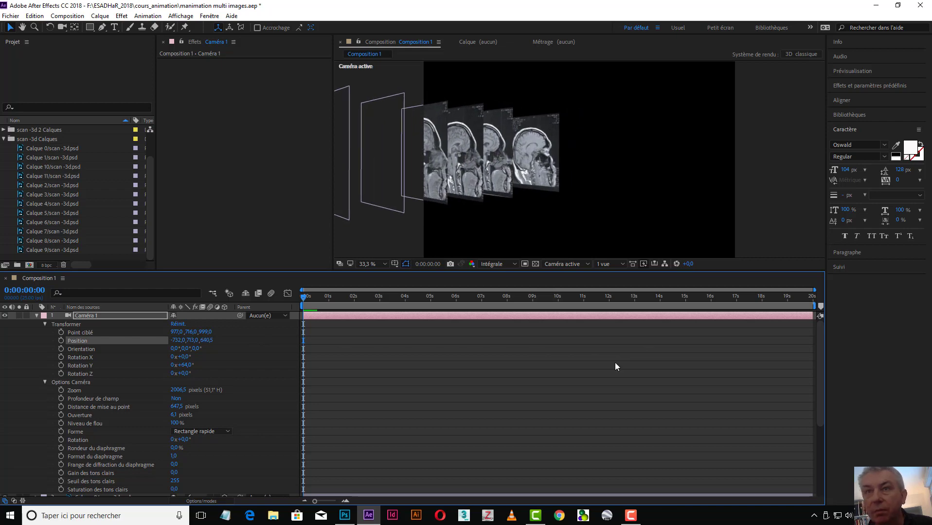
drag(181, 342, 603, 336)
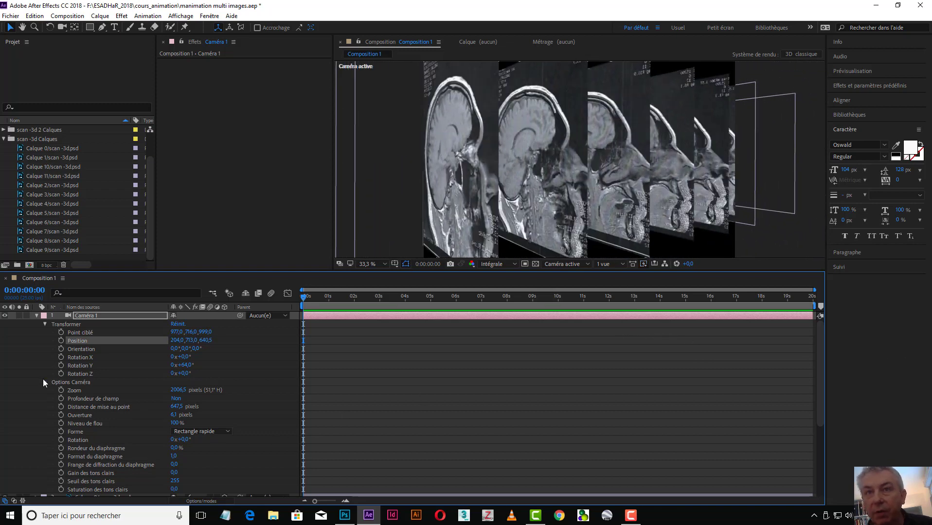
click(44, 382)
click(44, 382)
click(45, 382)
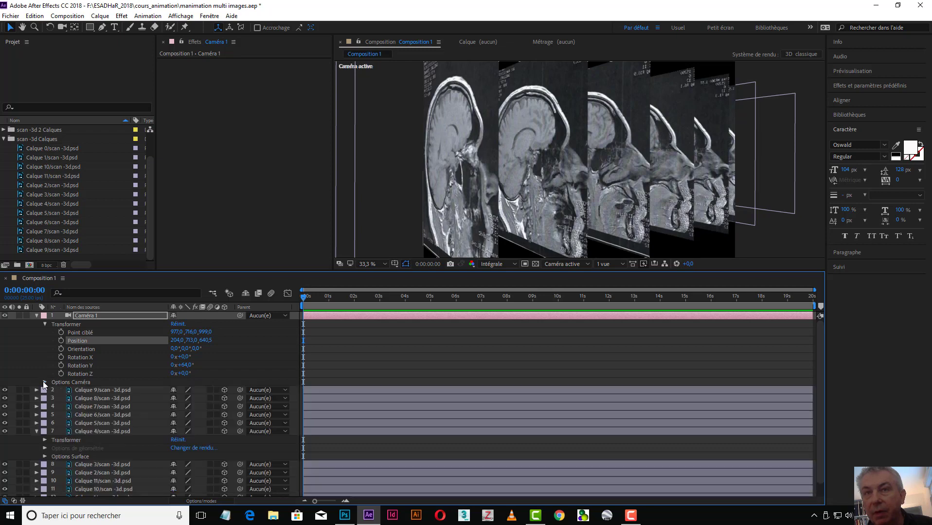
click(44, 324)
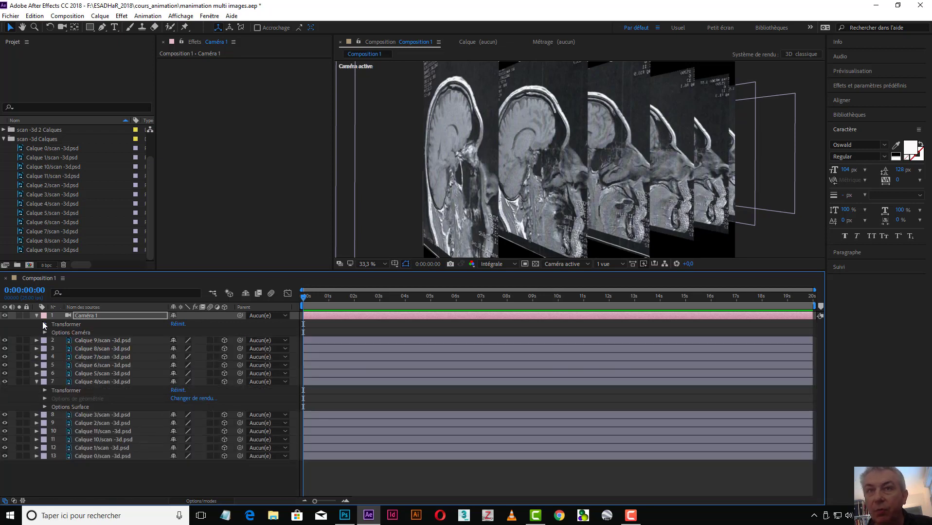